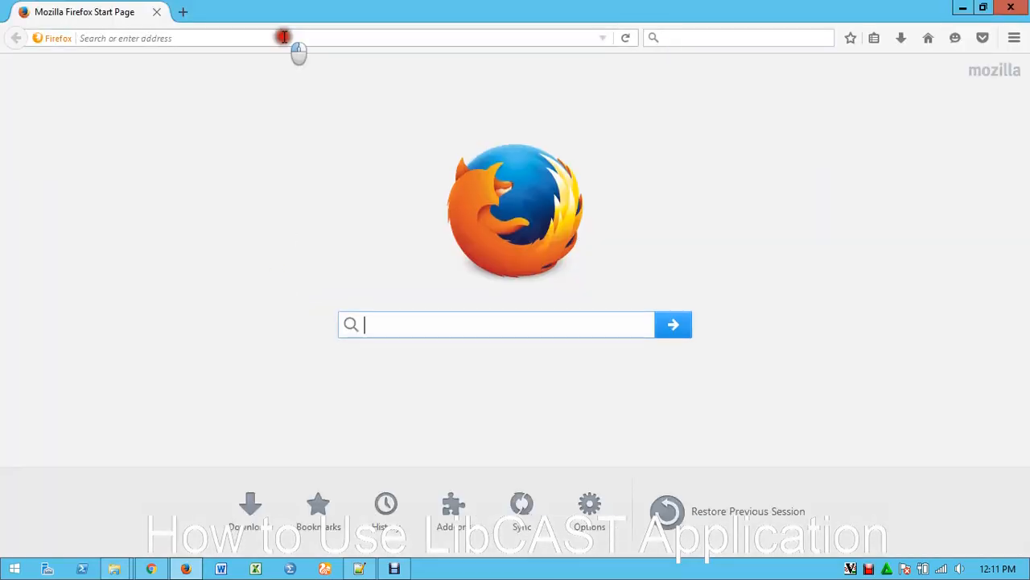
Open the website libcast.wavedone.com
left_click(283, 37)
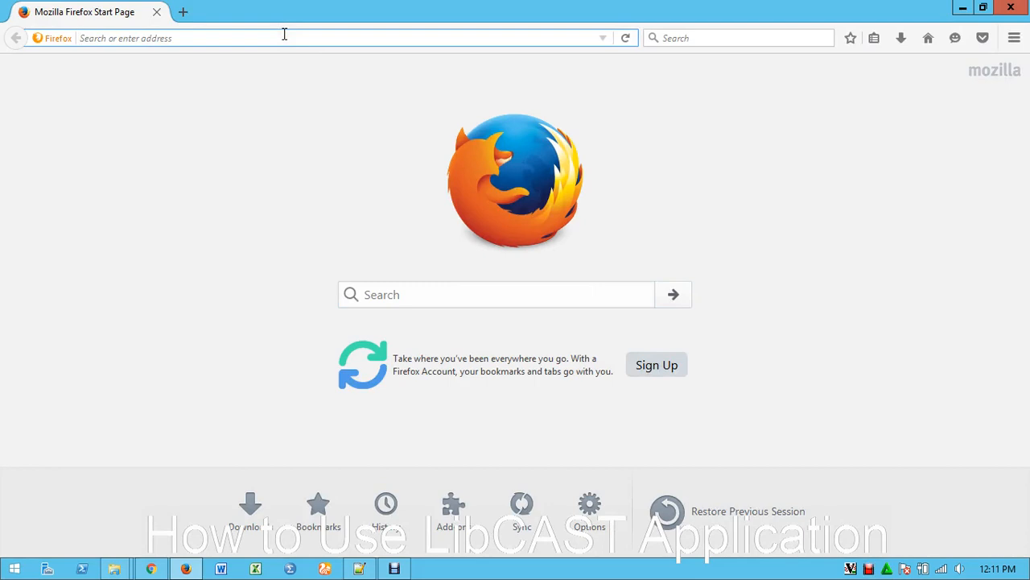
type("lib")
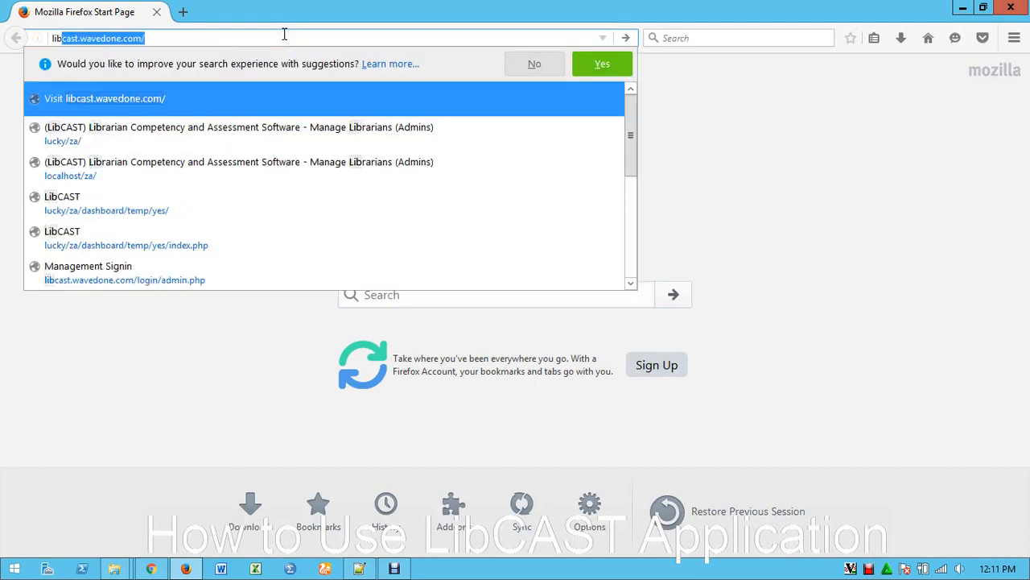
type("cast")
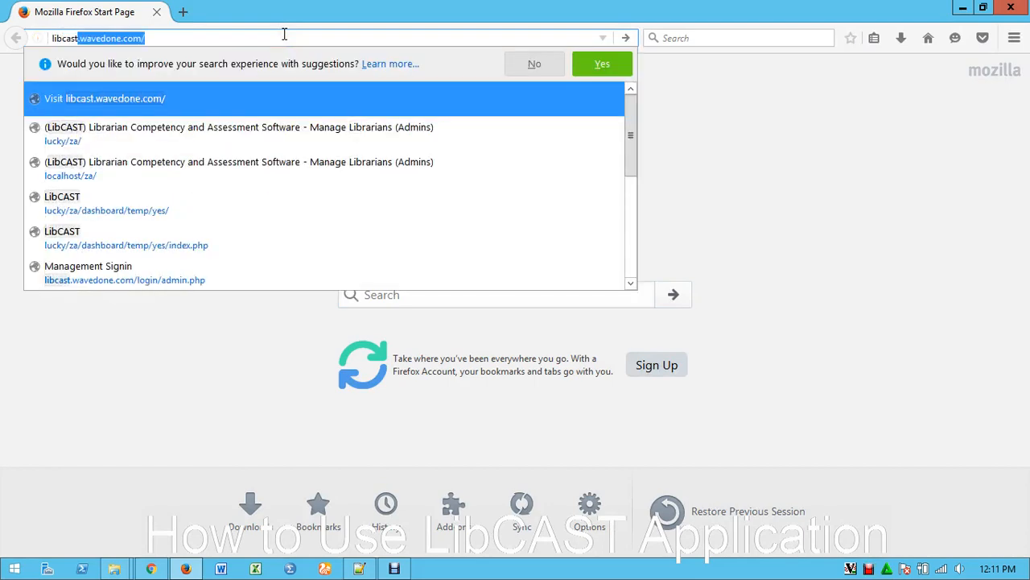
type(".wavedon")
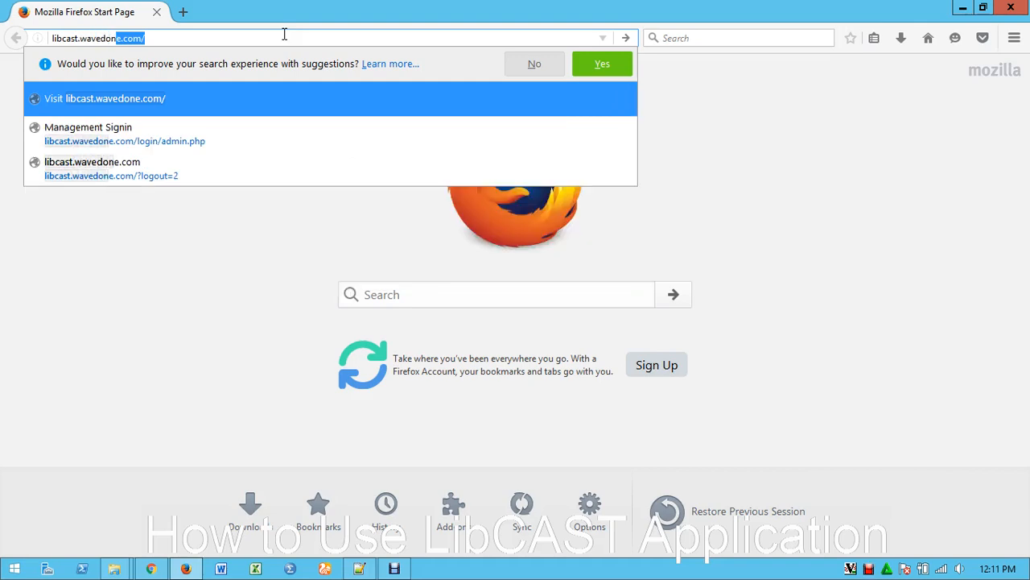
type("e.com")
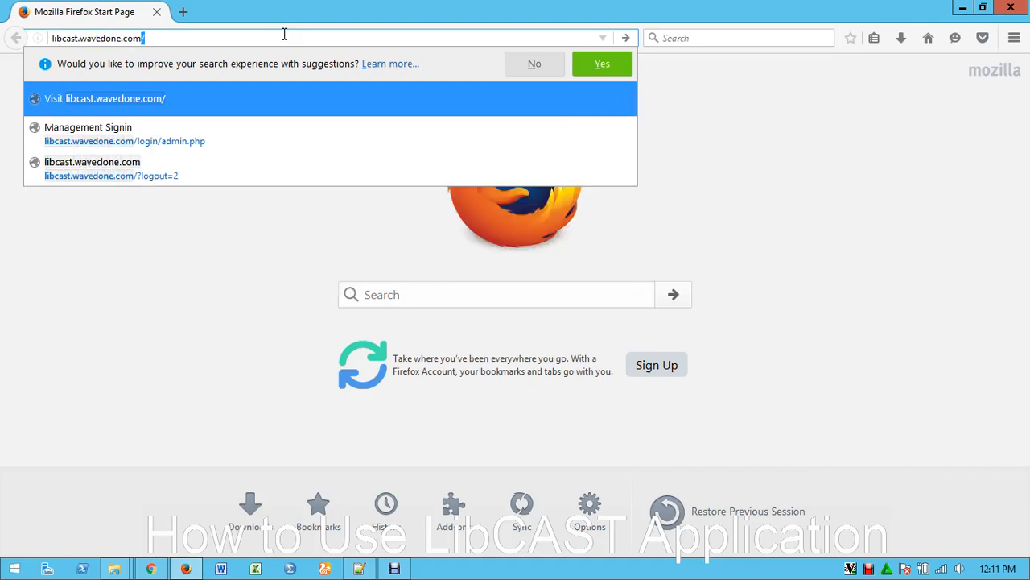
key("Return")
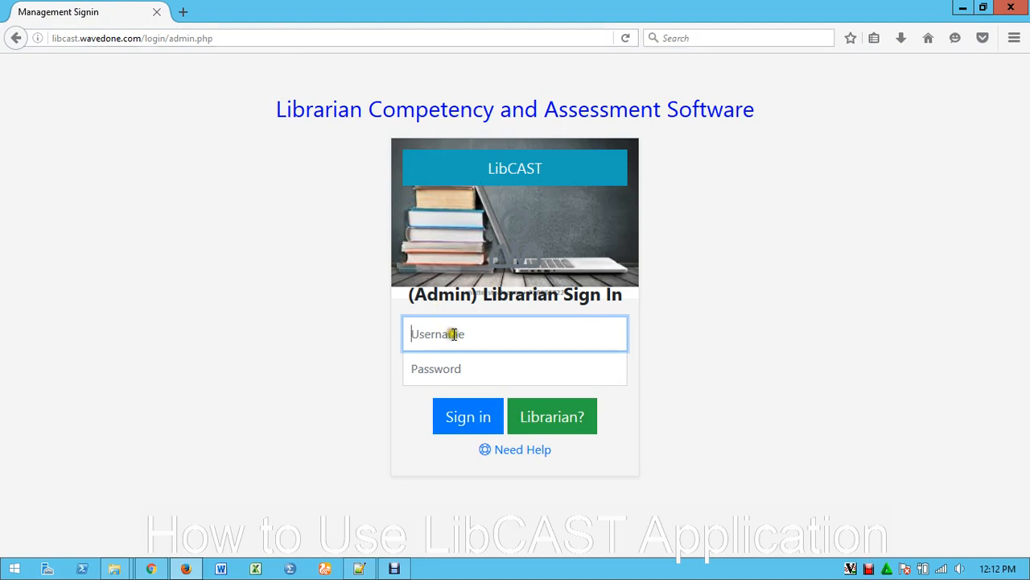
Sign in to the admin librarian account with the username admin and the account password
type("admin")
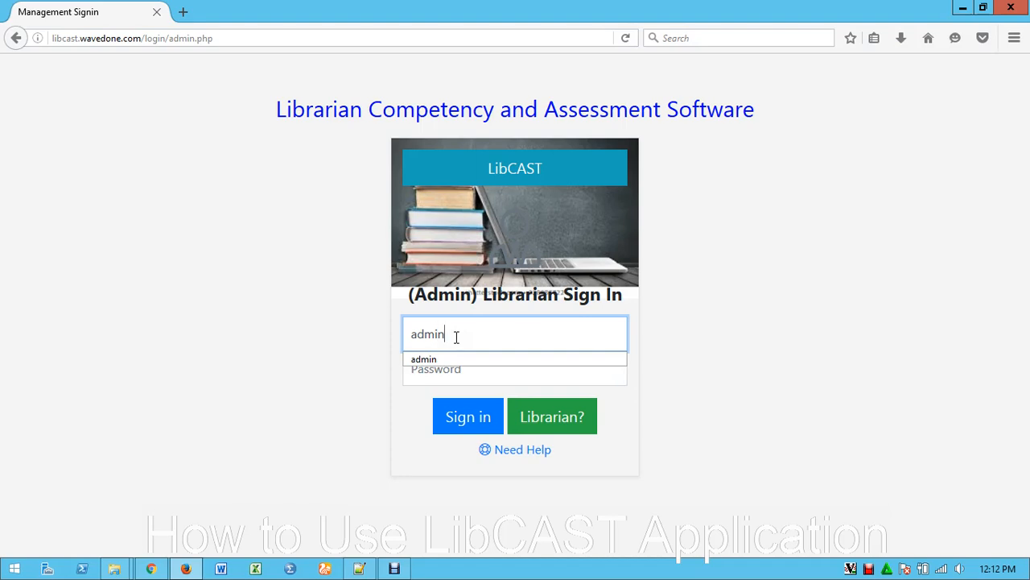
key("Tab")
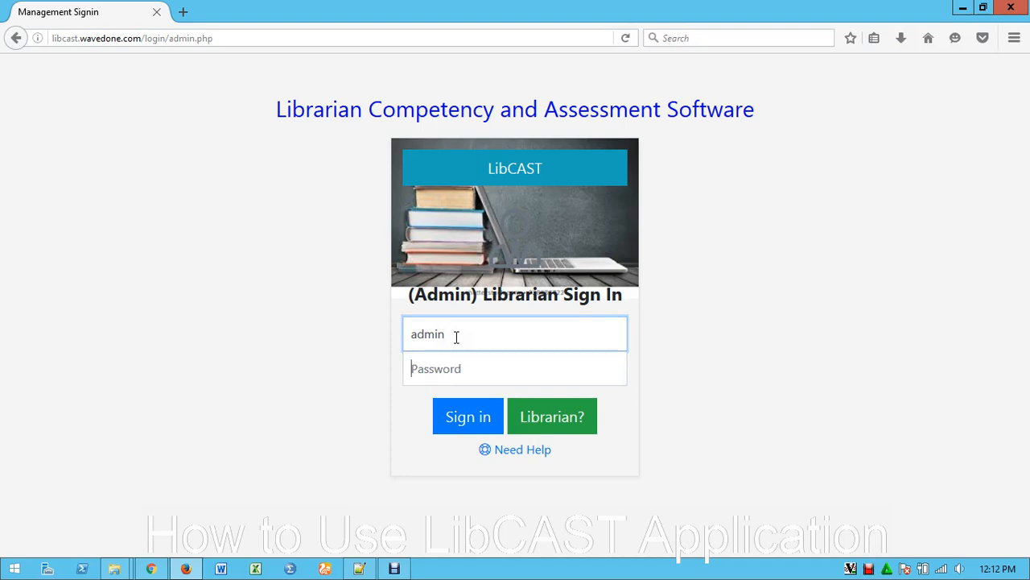
type("•")
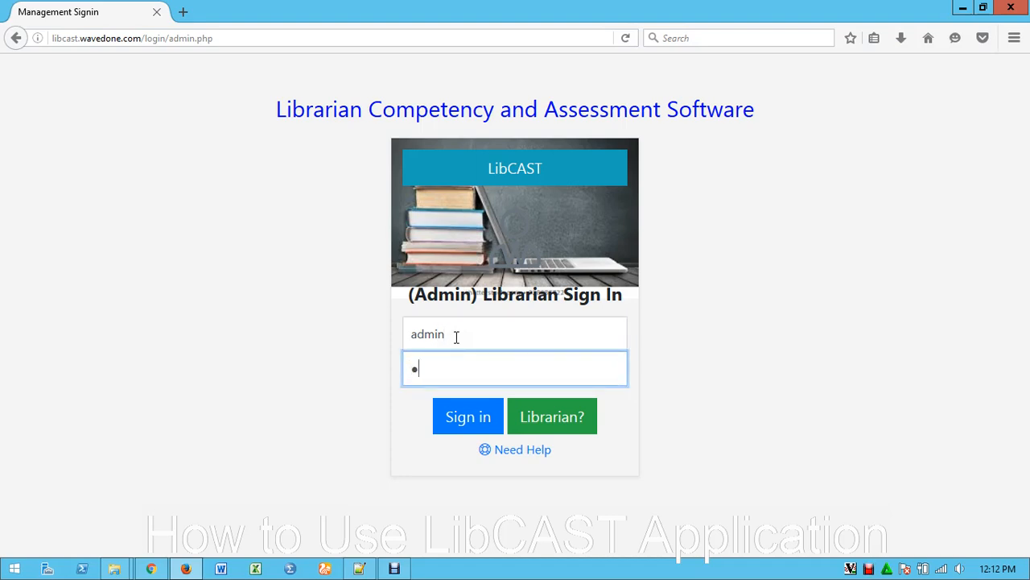
type("••••")
left_click(467, 417)
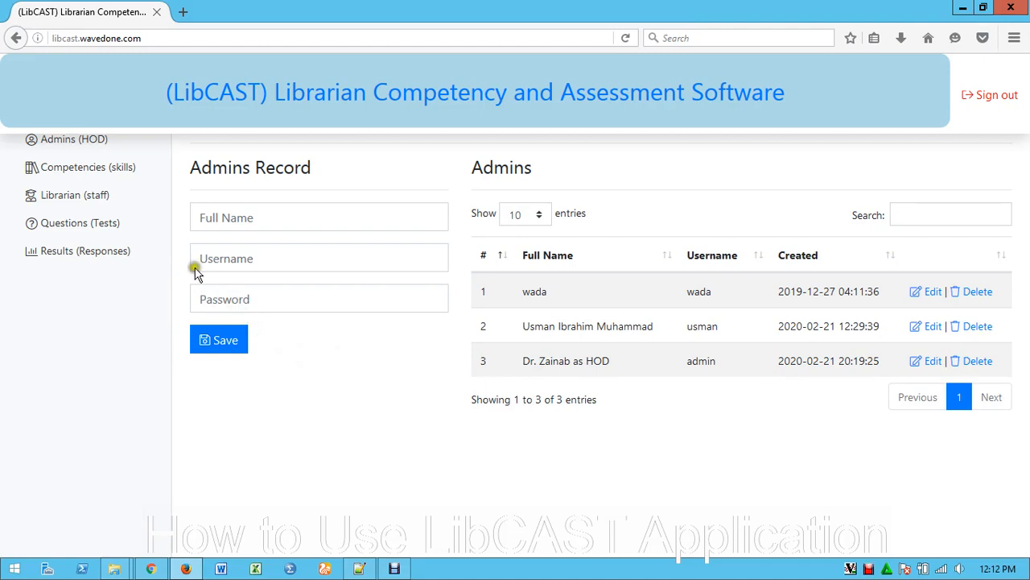
Open the Competencies (skills) section and look through both pages of its course list
left_click(94, 173)
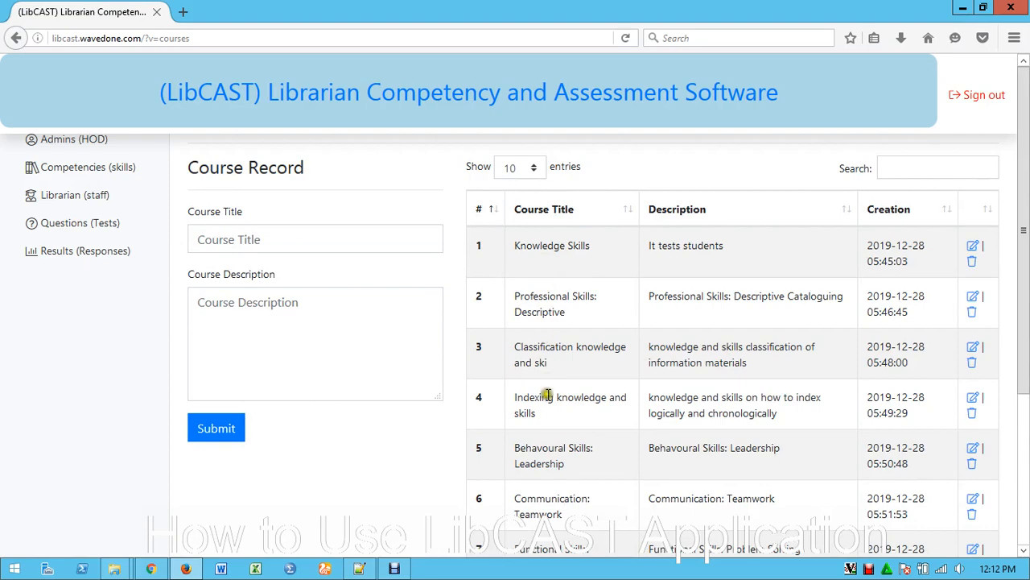
left_click(479, 243)
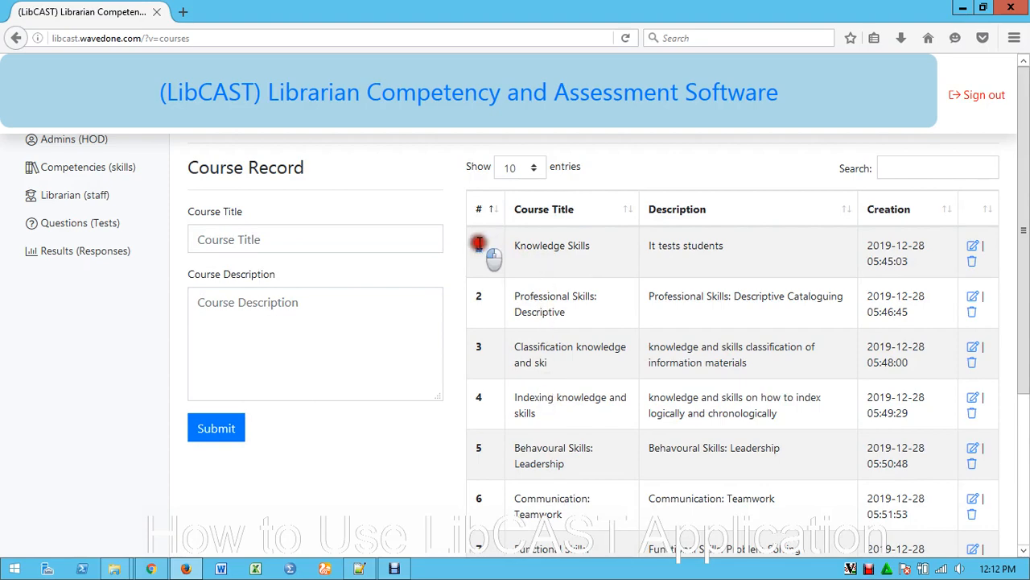
left_click(479, 296)
left_click(478, 375)
left_click(478, 464)
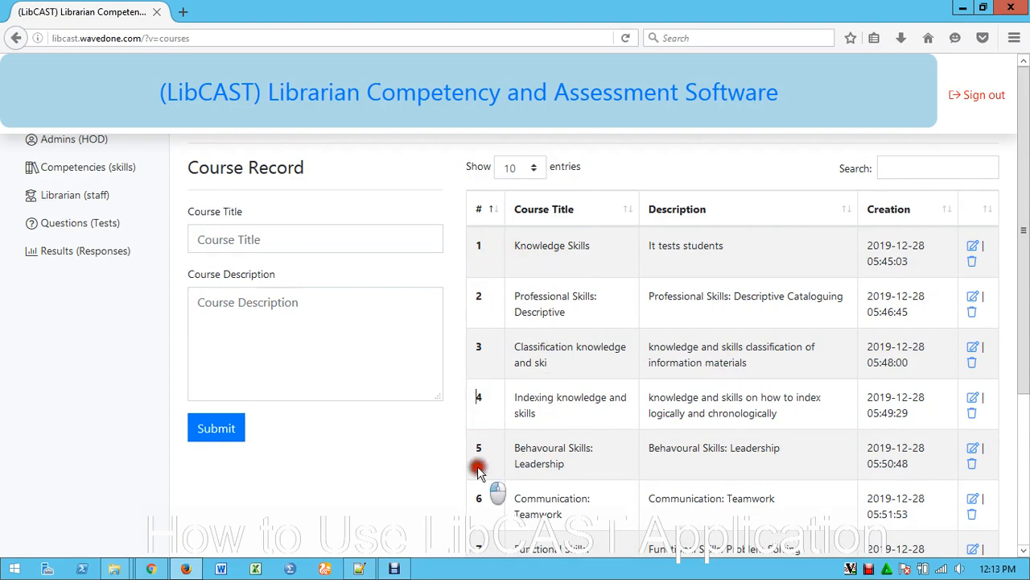
scroll(491, 483, "down", 3)
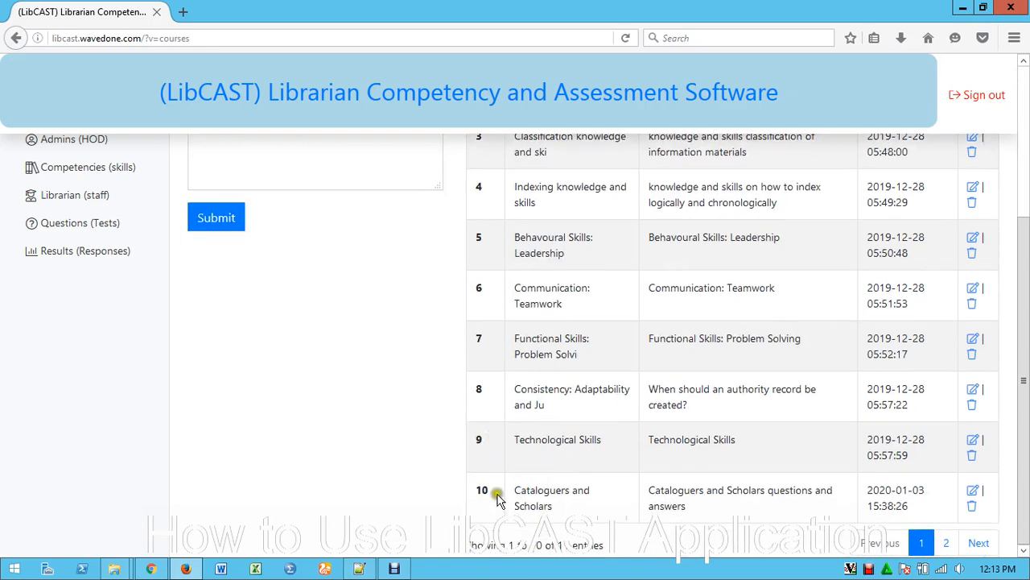
left_click(950, 544)
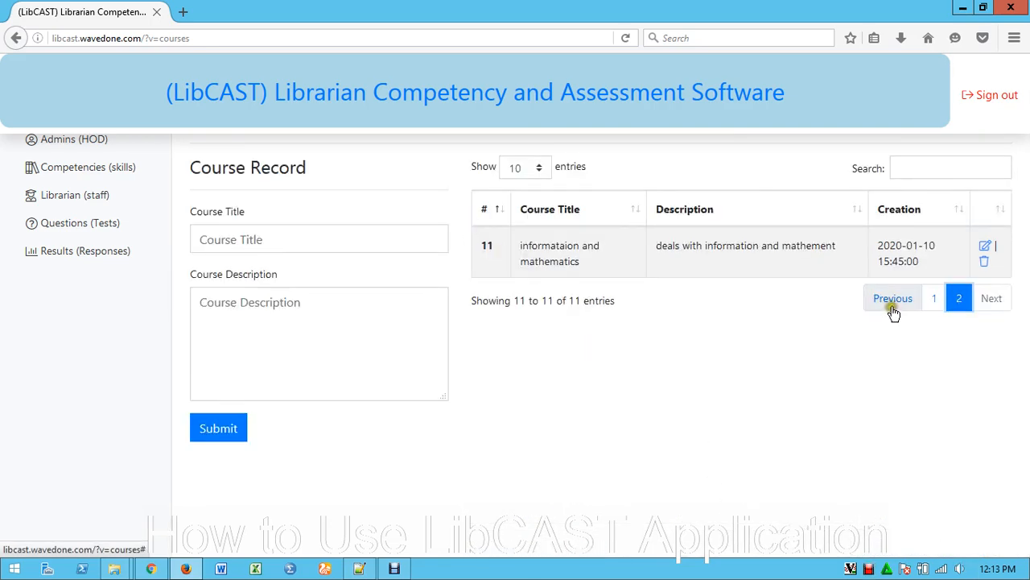
left_click(936, 299)
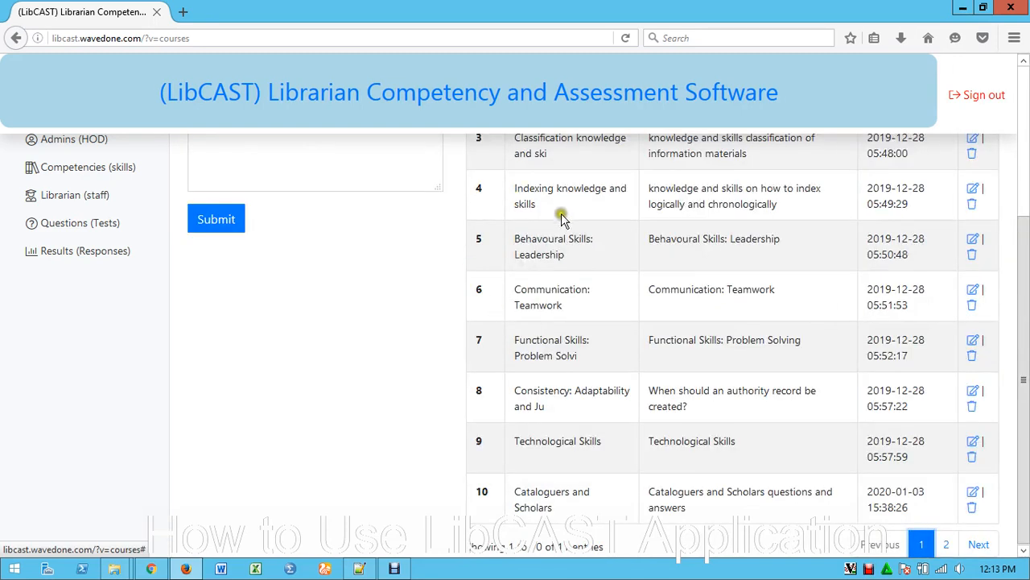
scroll(556, 266, "up", 3)
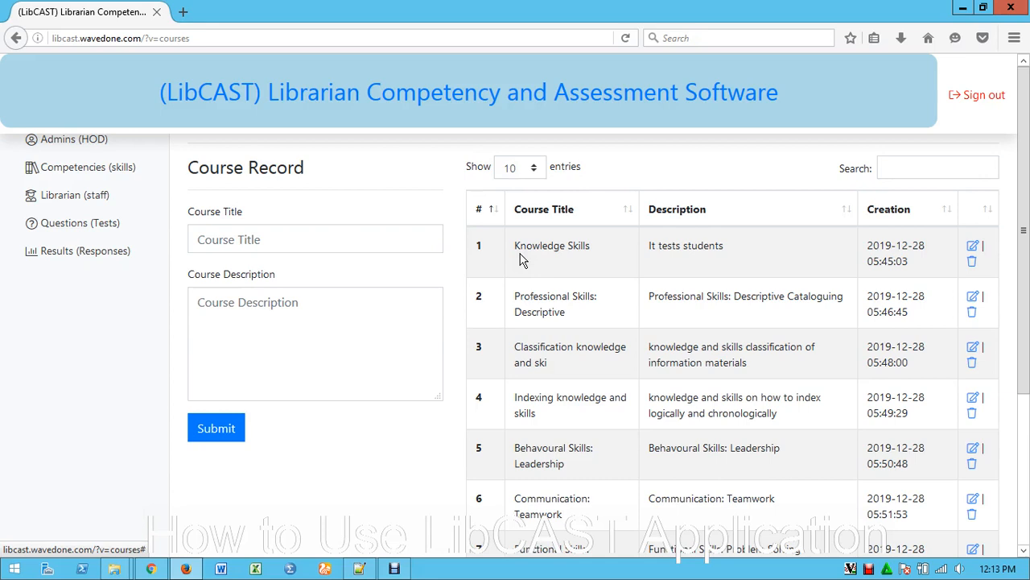
Examine the titles and descriptions of the listed courses, including Knowledge Skills, Professional Skills and Classification knowledge
left_click_drag(515, 245, 567, 251)
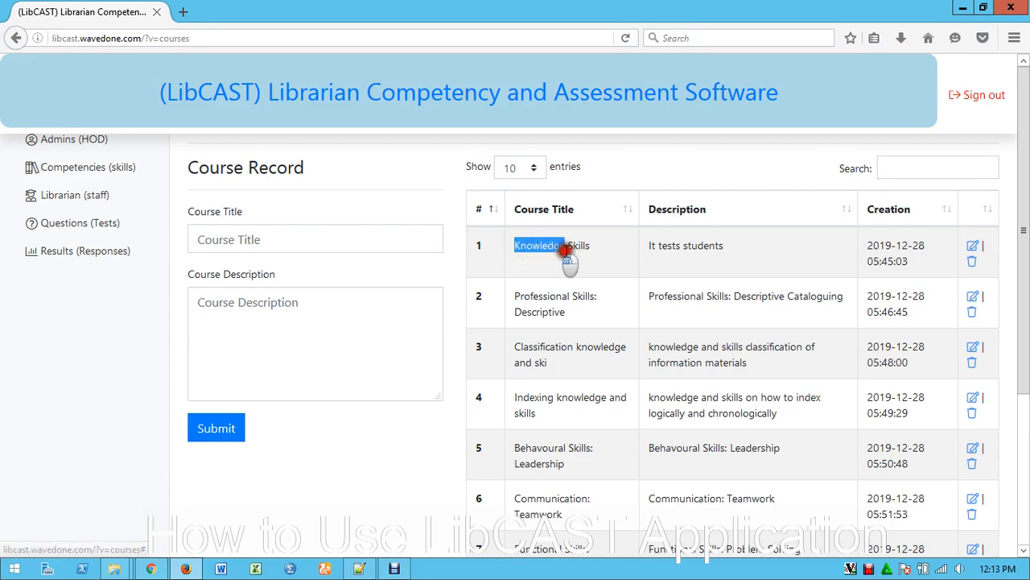
left_click(644, 245)
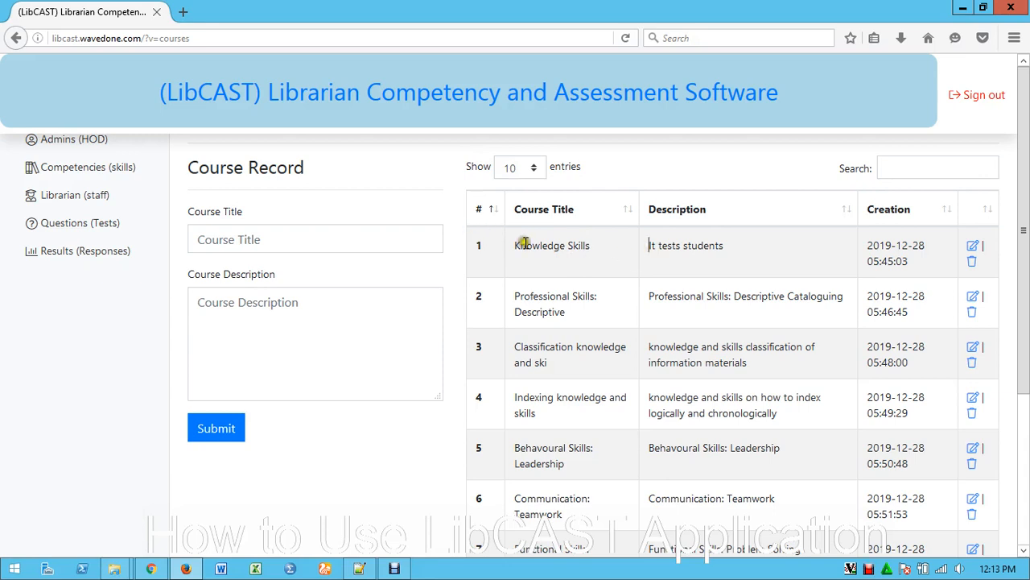
left_click_drag(652, 245, 724, 244)
left_click(697, 256)
left_click_drag(516, 252, 627, 241)
left_click(562, 260)
left_click_drag(515, 245, 597, 256)
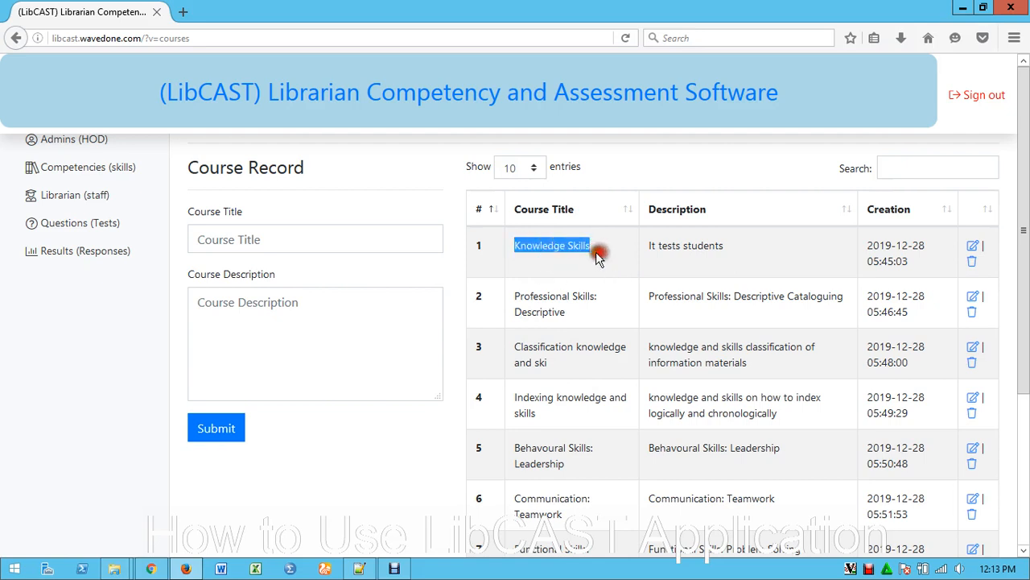
left_click_drag(512, 295, 586, 327)
left_click(601, 298)
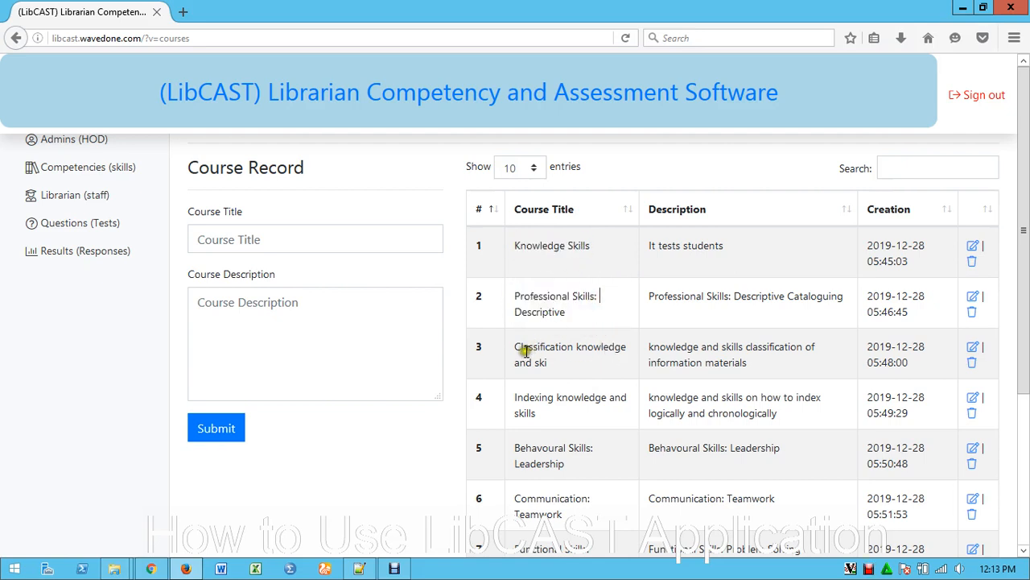
left_click_drag(513, 349, 758, 378)
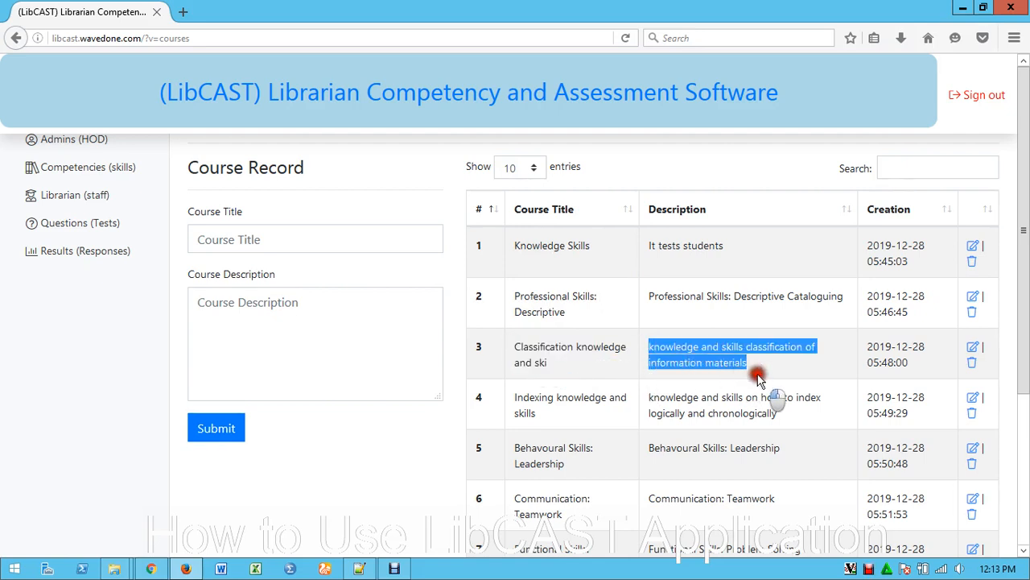
left_click(616, 373)
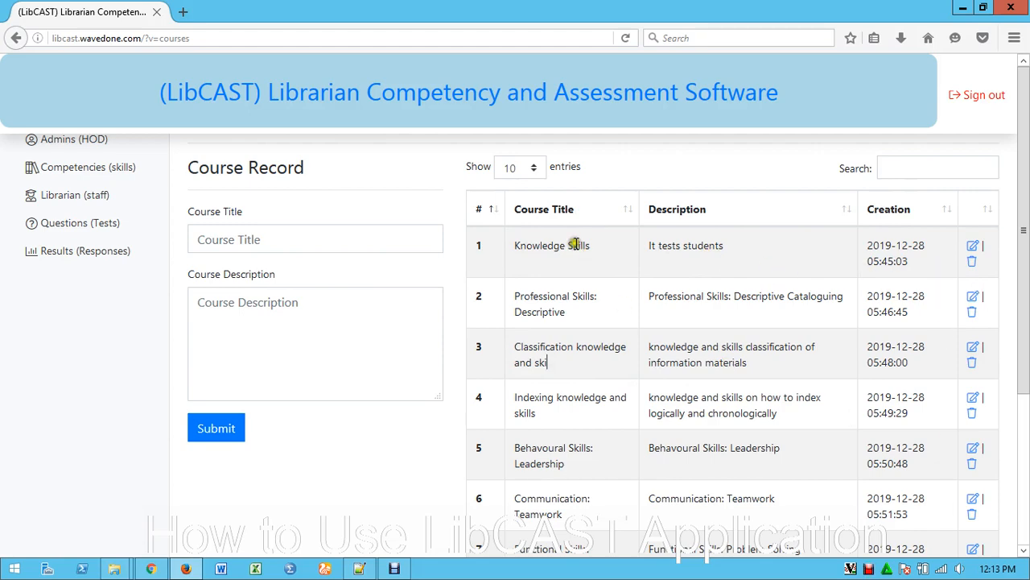
scroll(555, 248, "down", 3)
scroll(554, 251, "up", 3)
Enter "Computer skills" as the title of a new course record
left_click(317, 239)
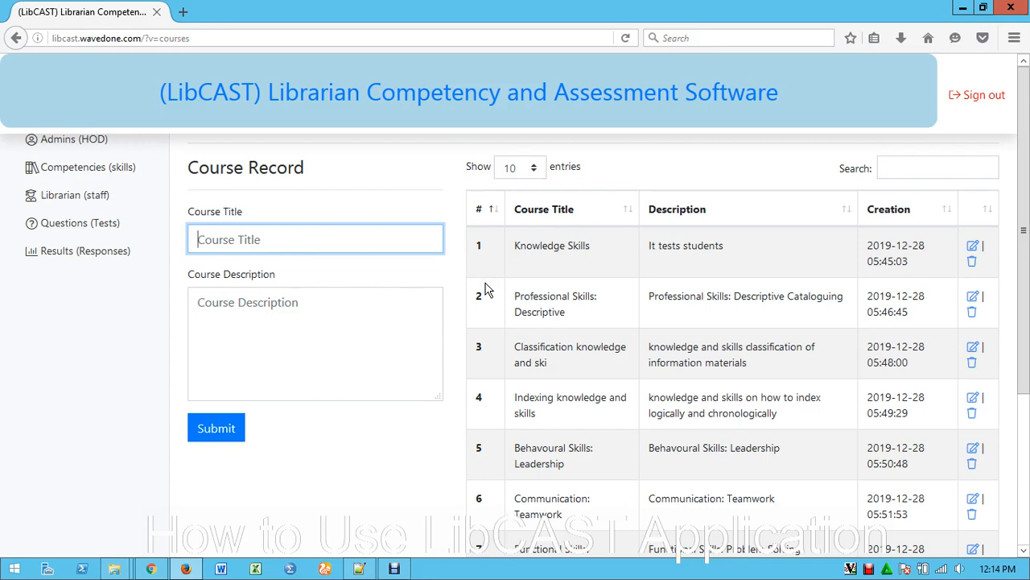
type("Computer skills")
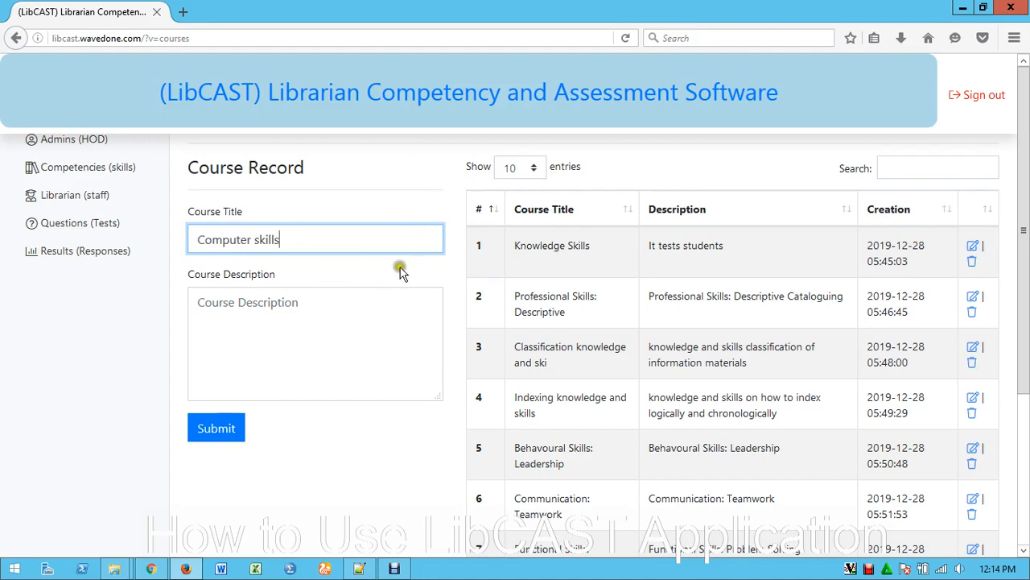
left_click(226, 304)
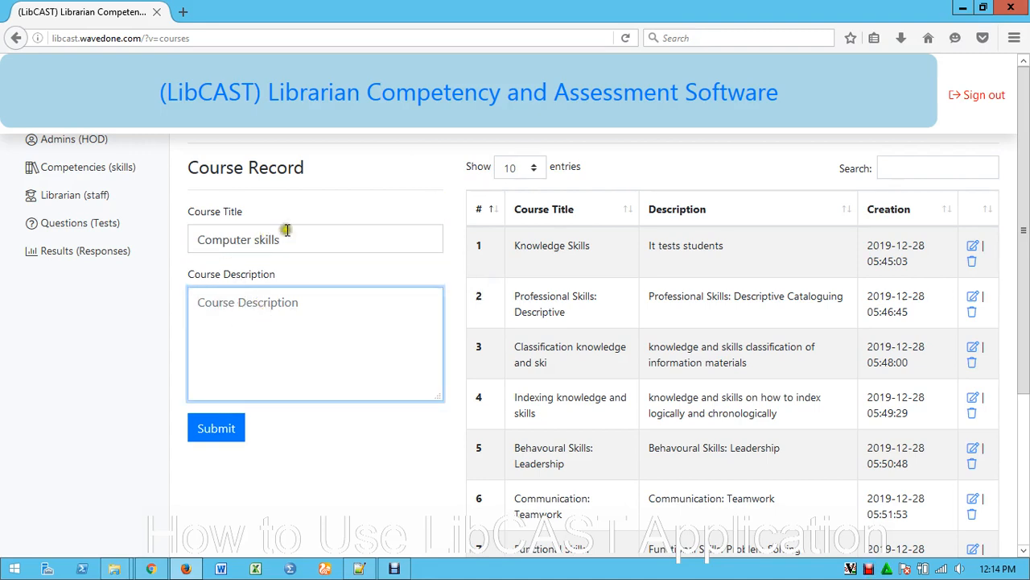
left_click_drag(304, 234, 193, 236)
left_click(236, 318)
left_click(304, 310)
left_click(287, 240)
left_click_drag(287, 240, 201, 240)
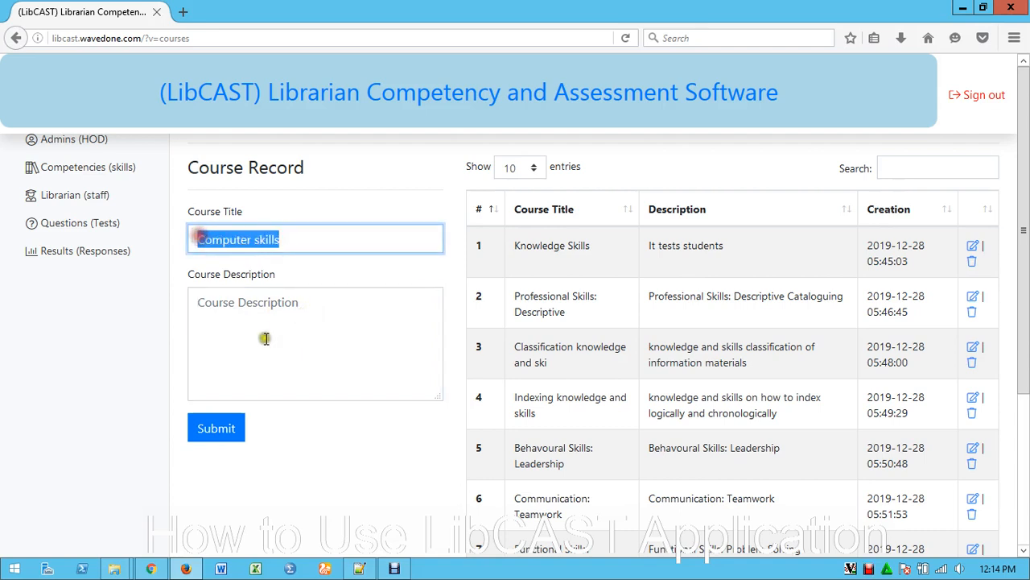
Describe the course as "This module test participant on their level of computer familiarity and usage in the library" and submit the record
left_click(239, 315)
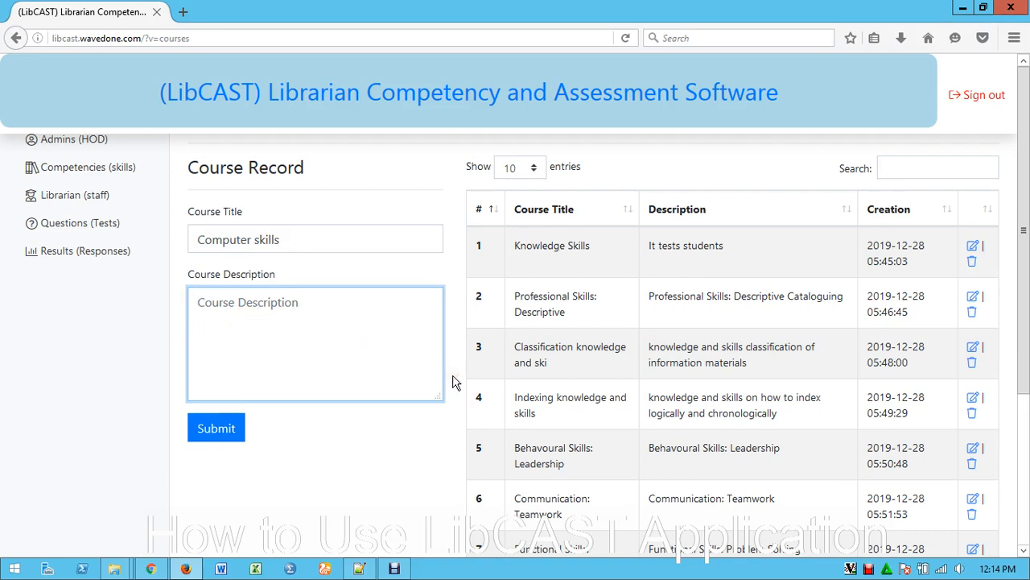
type("This module test")
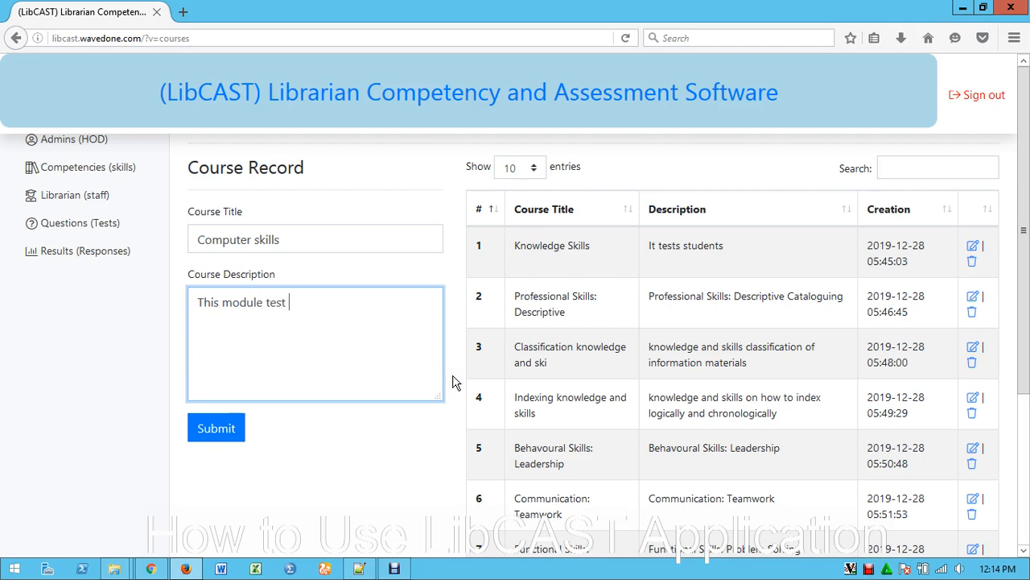
type("participant on th")
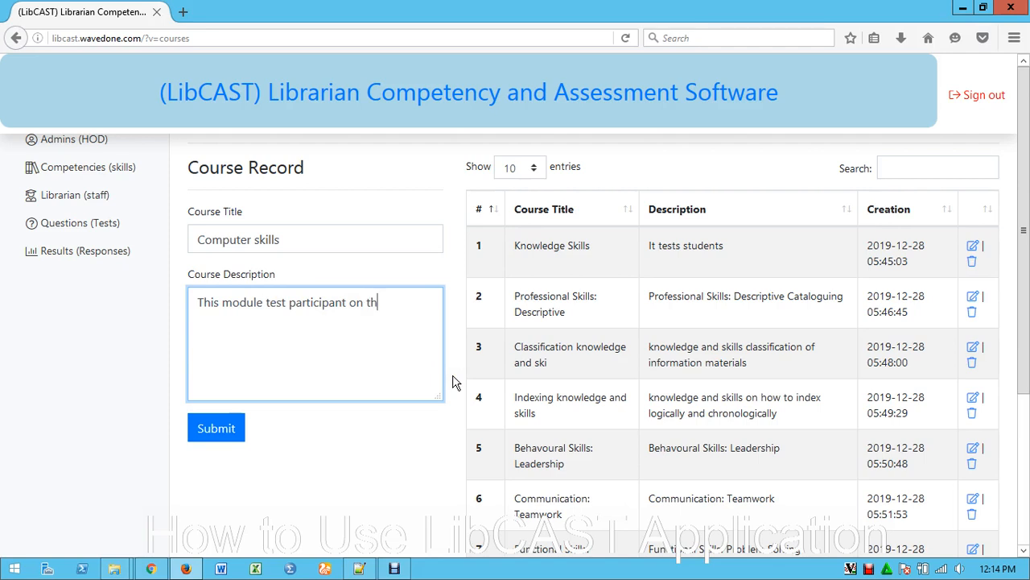
type("eir level of compu")
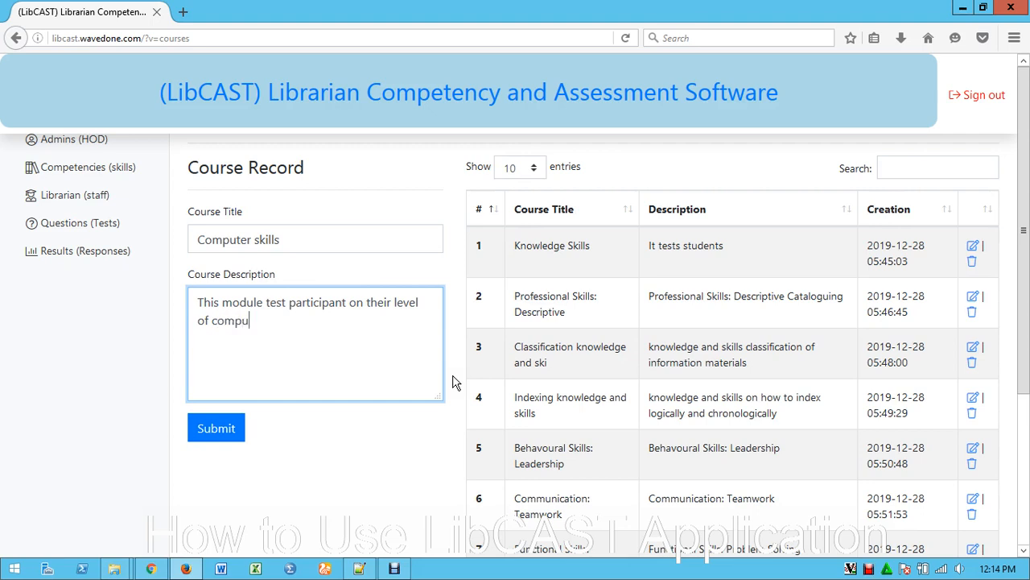
type("ter familiarity and")
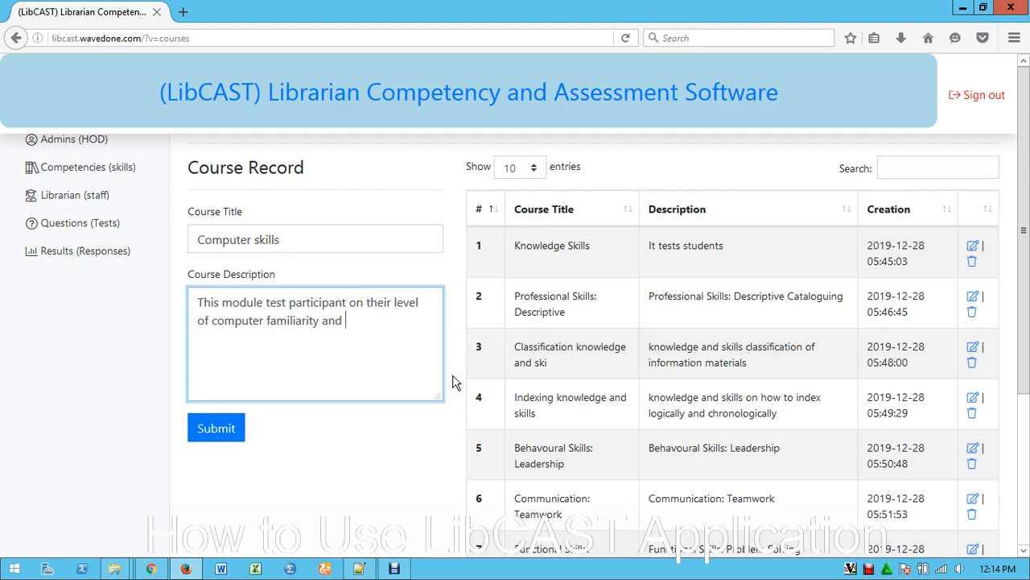
type("use")
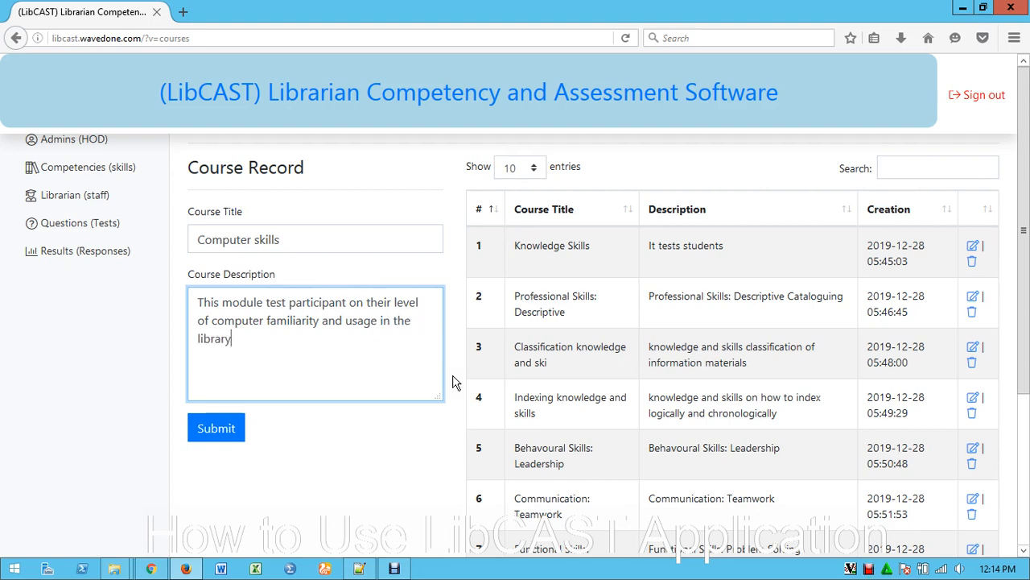
left_click(214, 430)
left_click(215, 430)
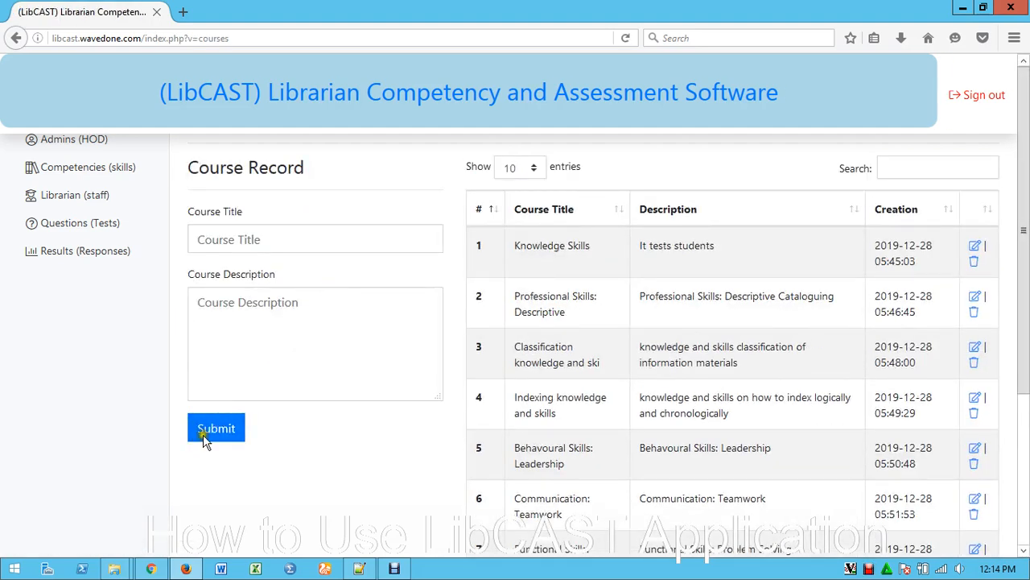
Search the course list for "computer" and examine the title and description of the Computer skills record
left_click(900, 166)
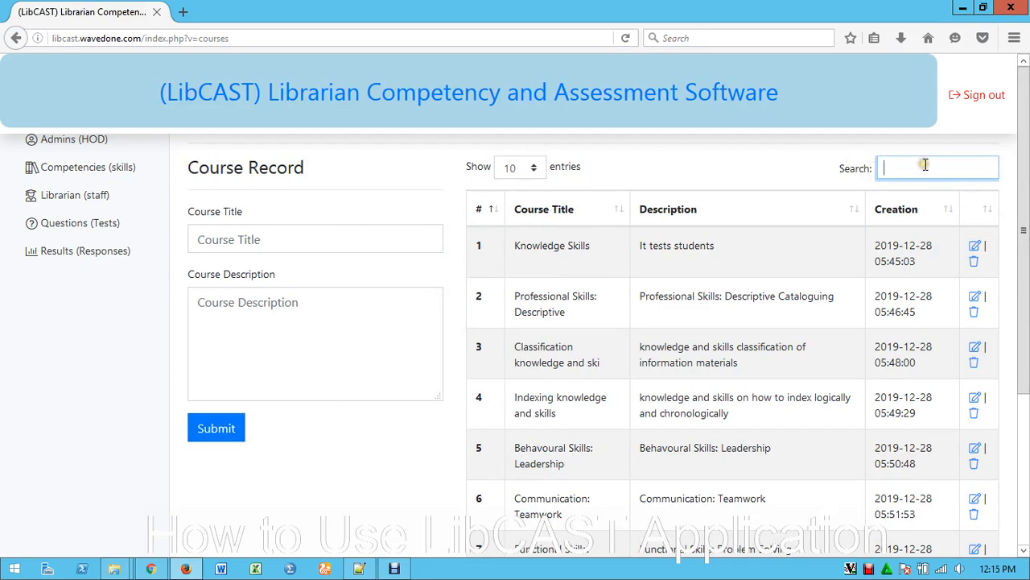
type("computer")
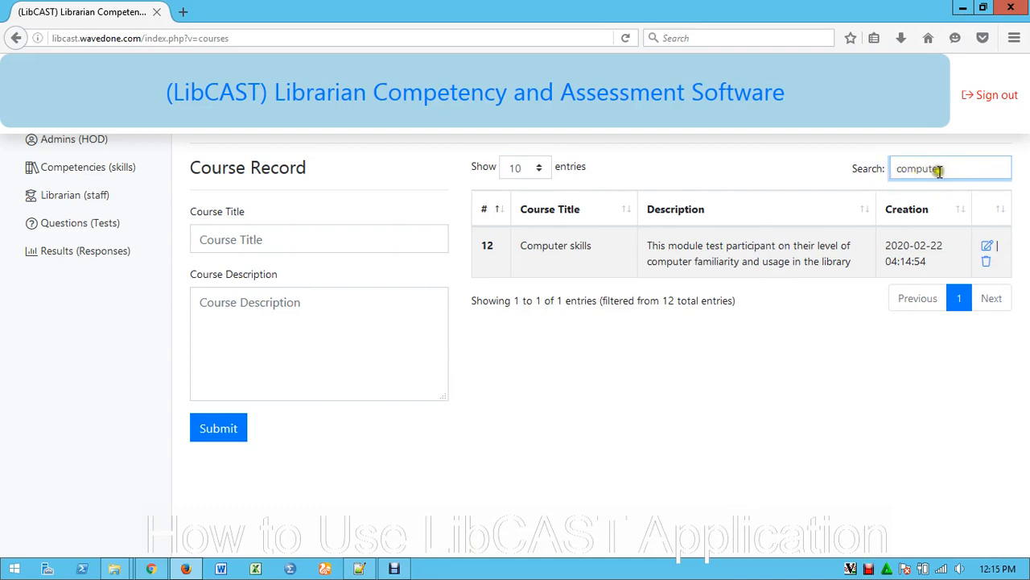
left_click_drag(521, 246, 858, 259)
left_click(699, 256)
left_click(748, 245)
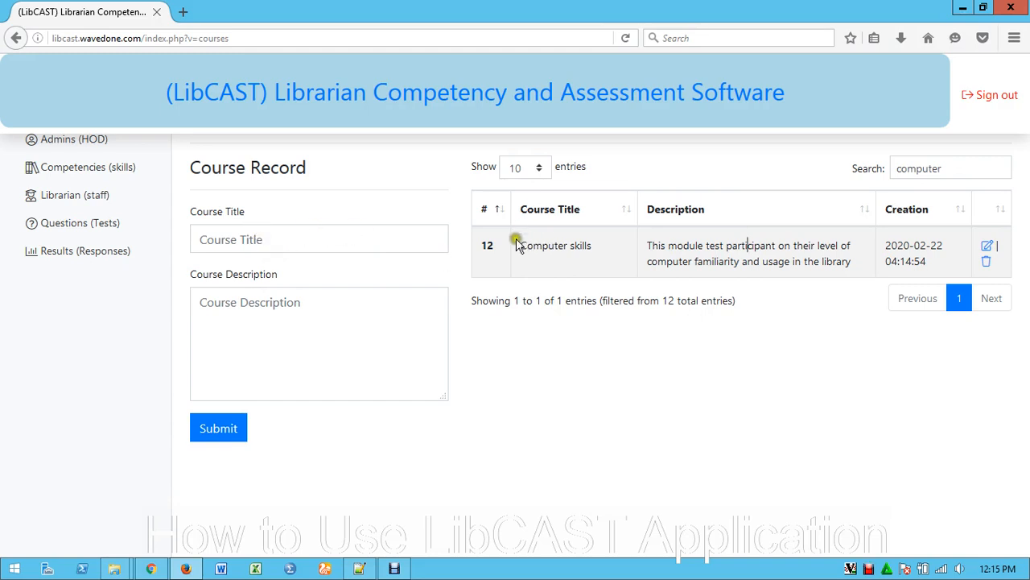
left_click_drag(517, 245, 596, 252)
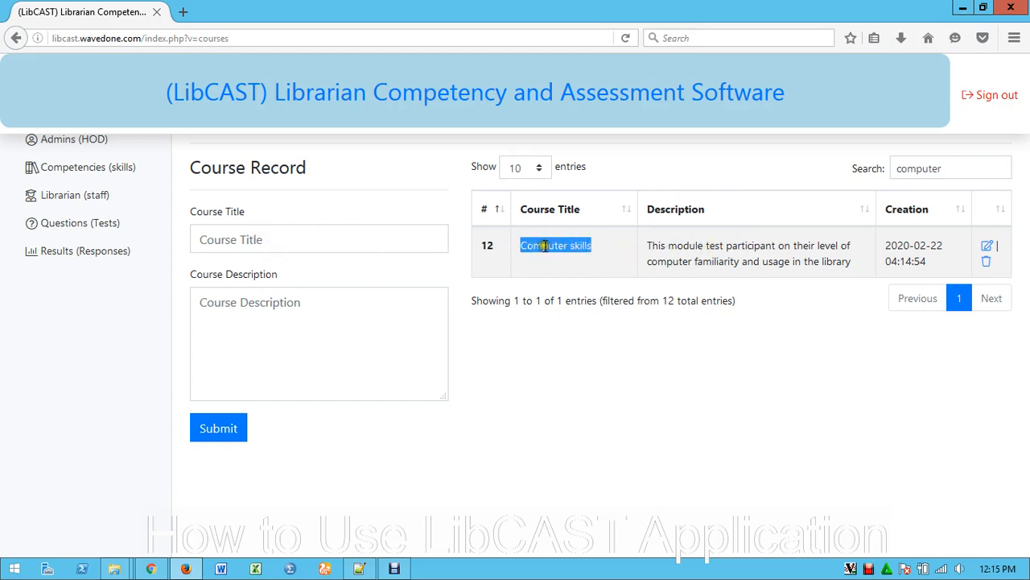
left_click(597, 247)
left_click_drag(522, 246, 584, 247)
left_click(660, 245)
left_click(730, 261)
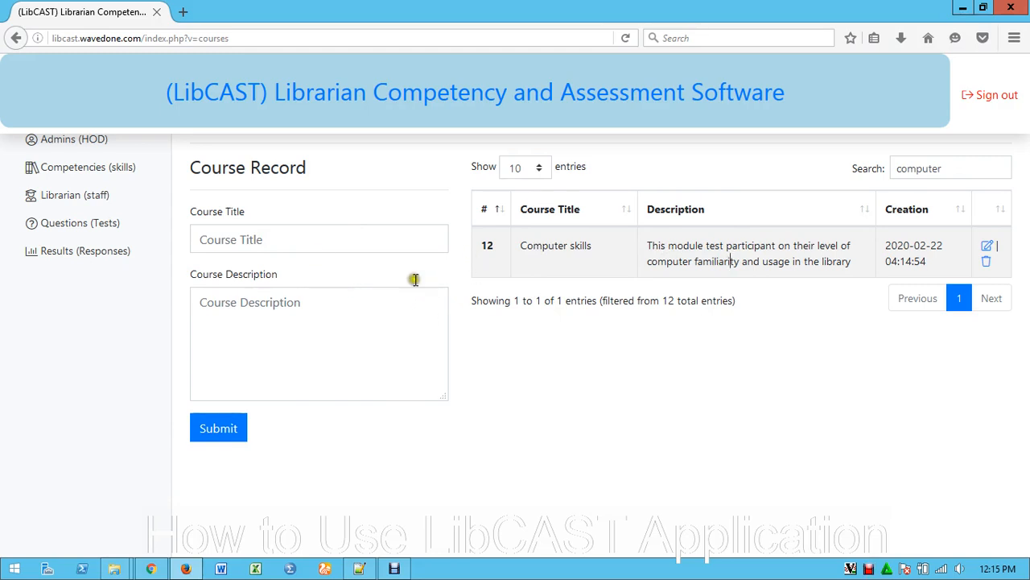
Look through the question list in the Questions (Tests) section and filter it by the Computer skills course
left_click(75, 226)
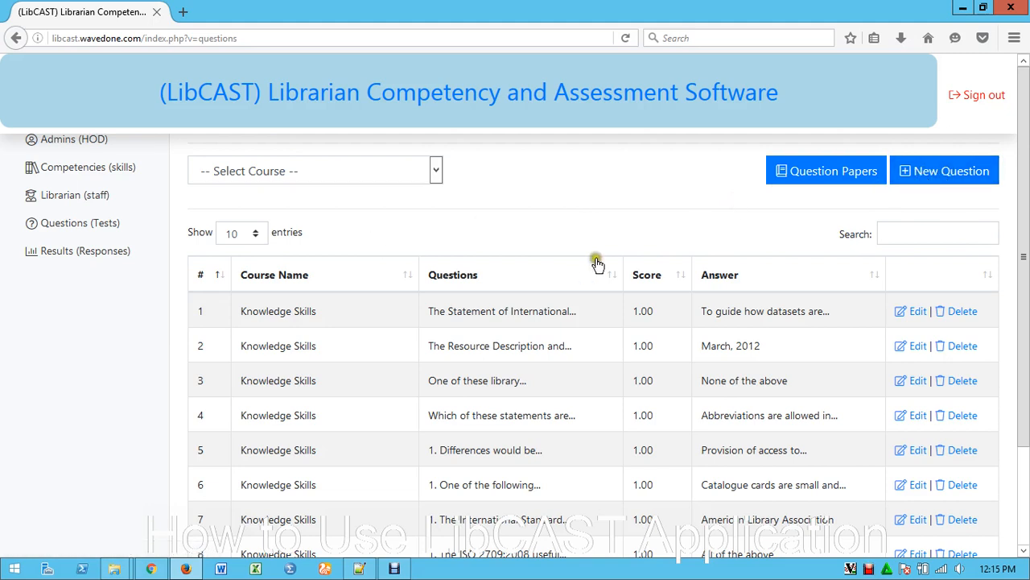
left_click(914, 198)
left_click_drag(458, 380, 463, 435)
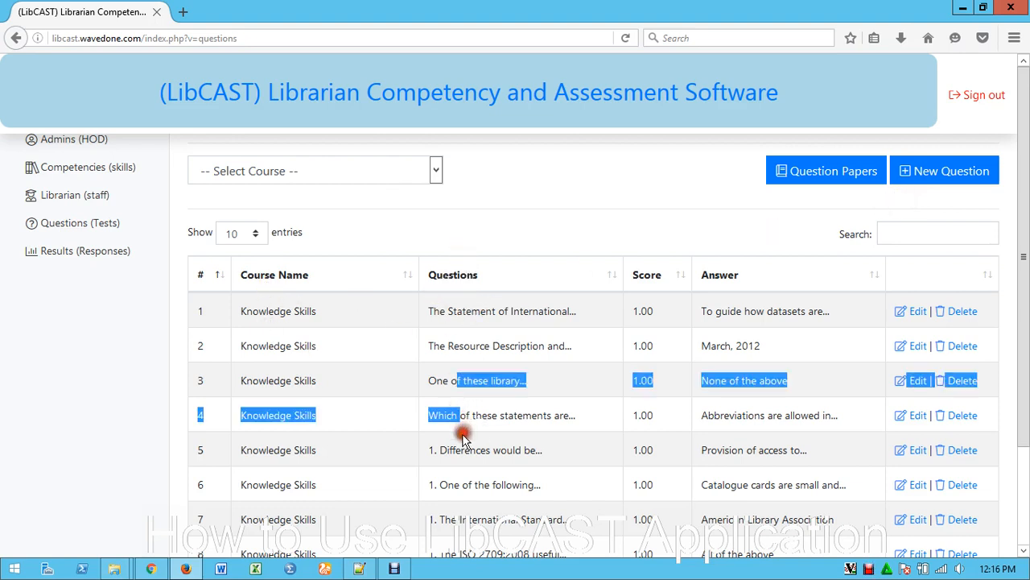
left_click(463, 435)
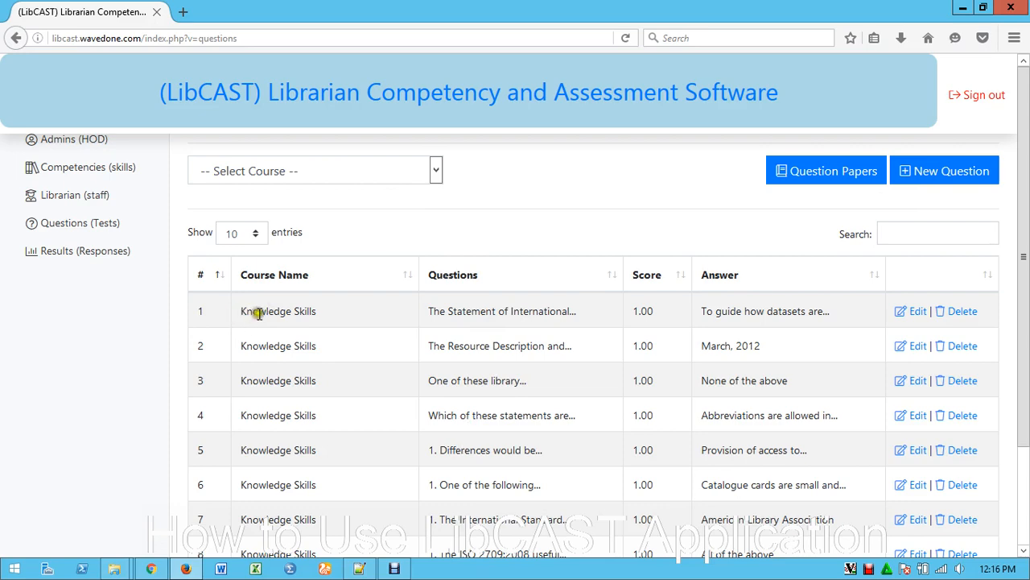
left_click_drag(266, 312, 322, 314)
scroll(423, 320, "down", 2)
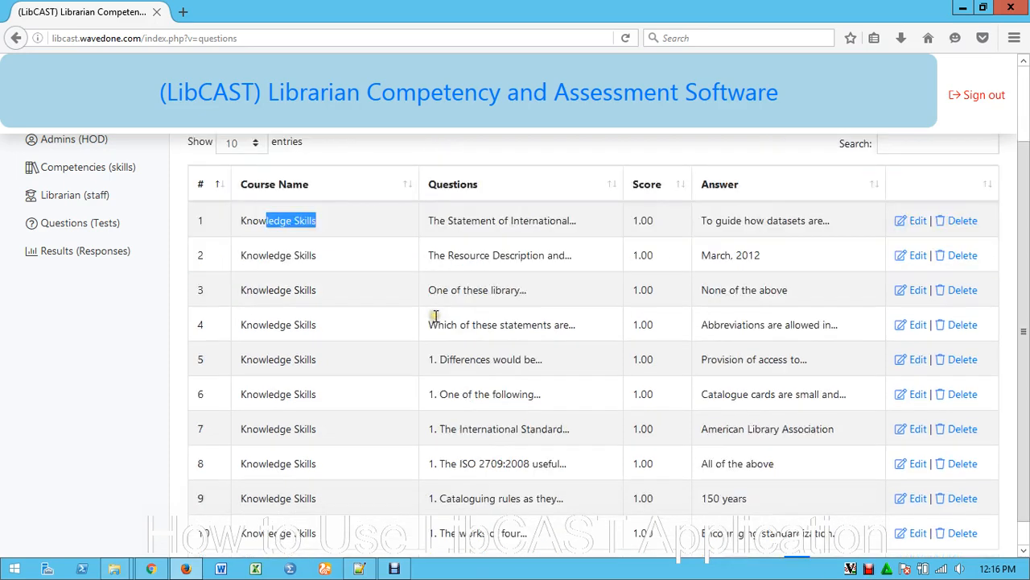
scroll(506, 465, "up", 2)
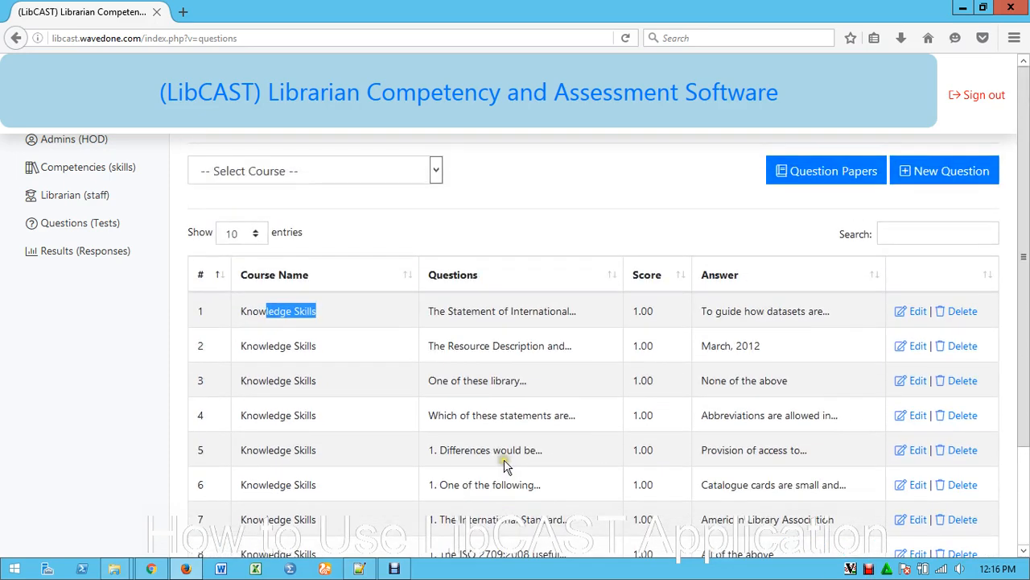
left_click(265, 169)
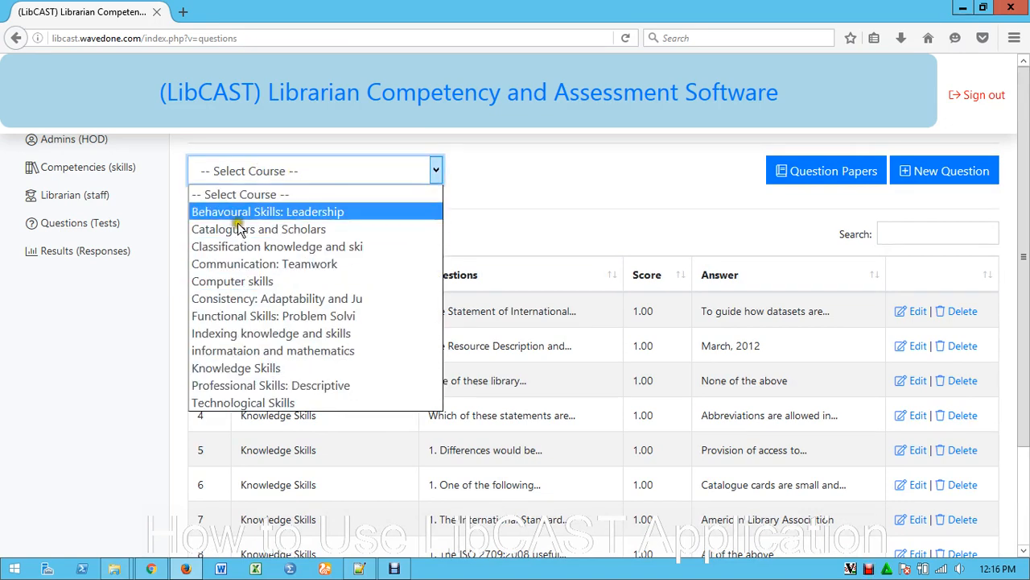
left_click(231, 281)
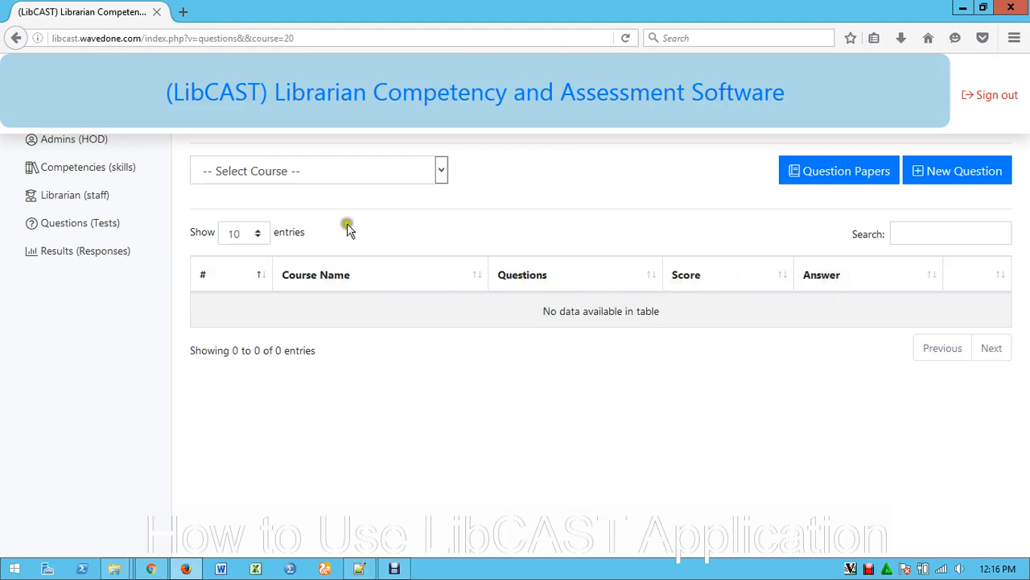
Create and save a new question for the Computer skills course reading "Are you aware of the importance of computers?"
left_click(951, 178)
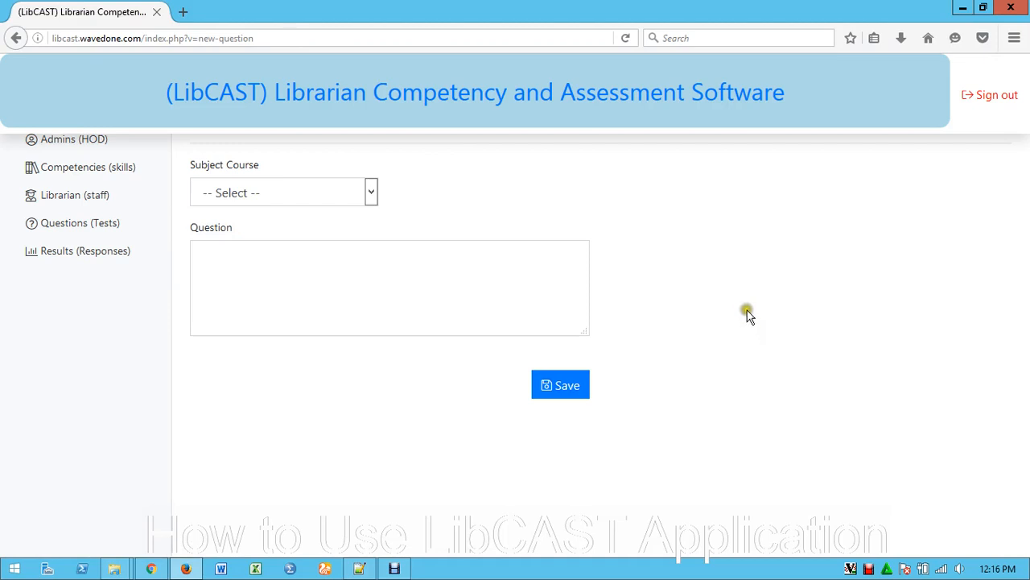
left_click(297, 190)
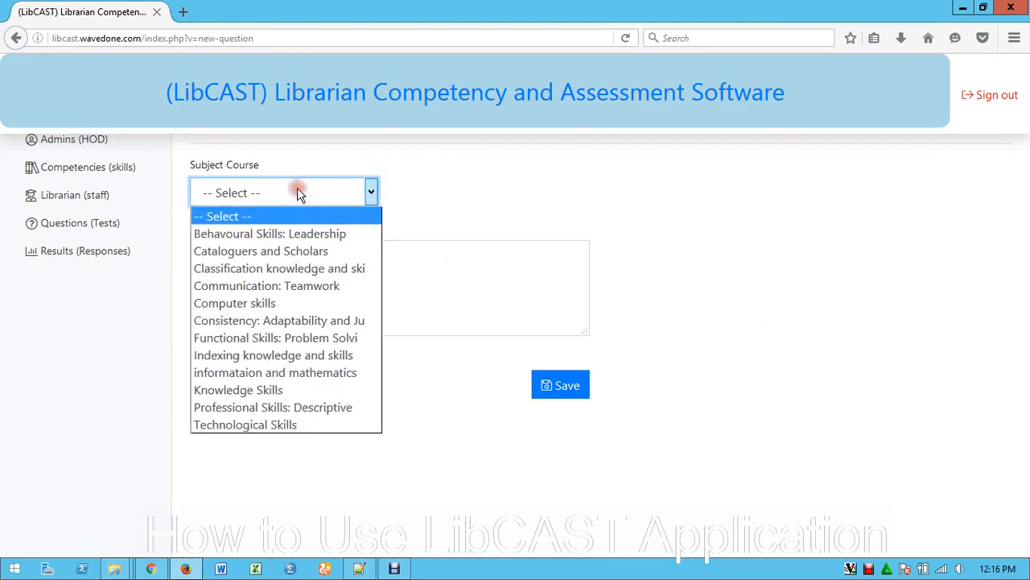
left_click(225, 304)
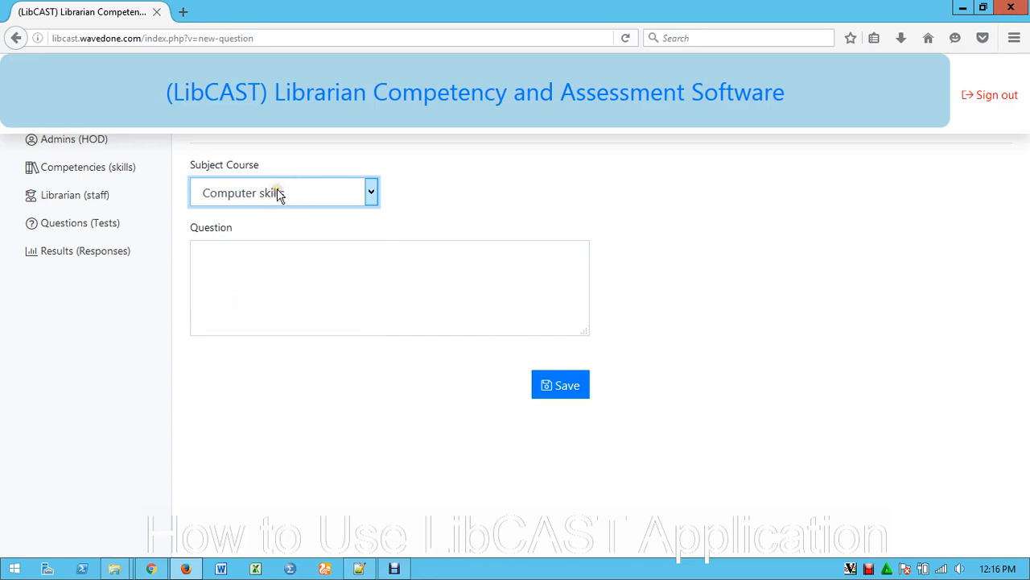
left_click(227, 261)
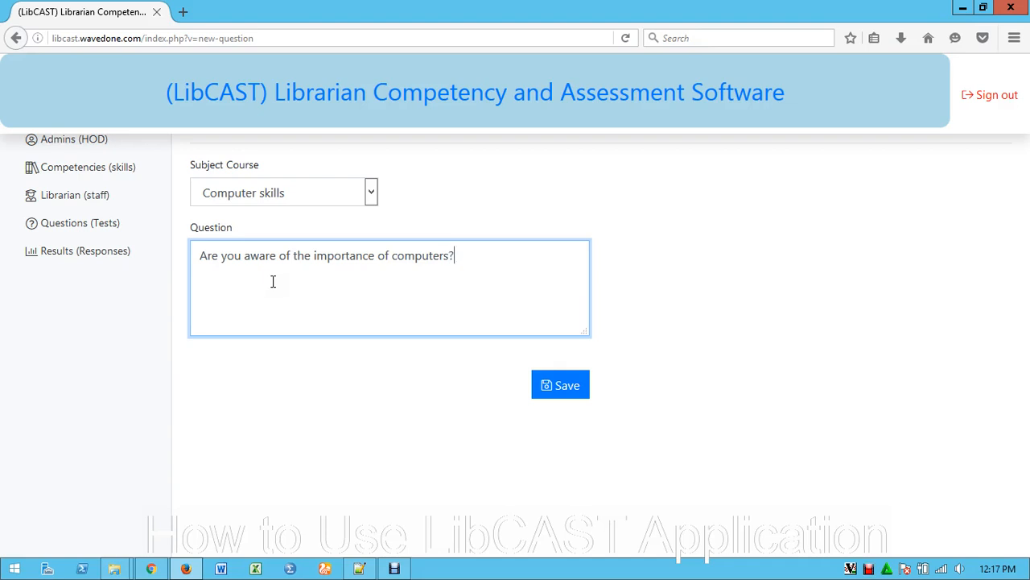
left_click(563, 386)
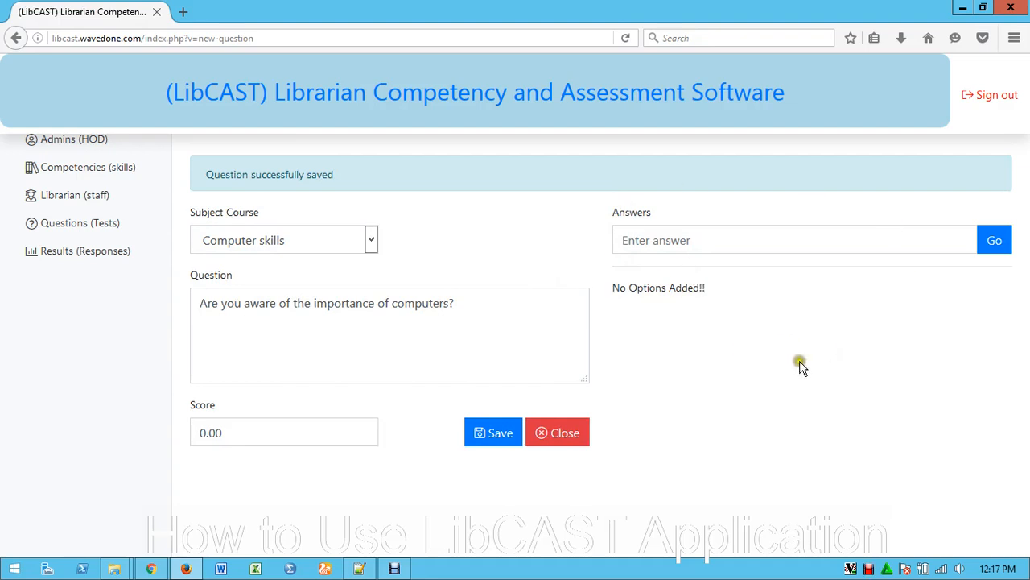
Add "Yes" and "No" as the answer options of the question
left_click(658, 240)
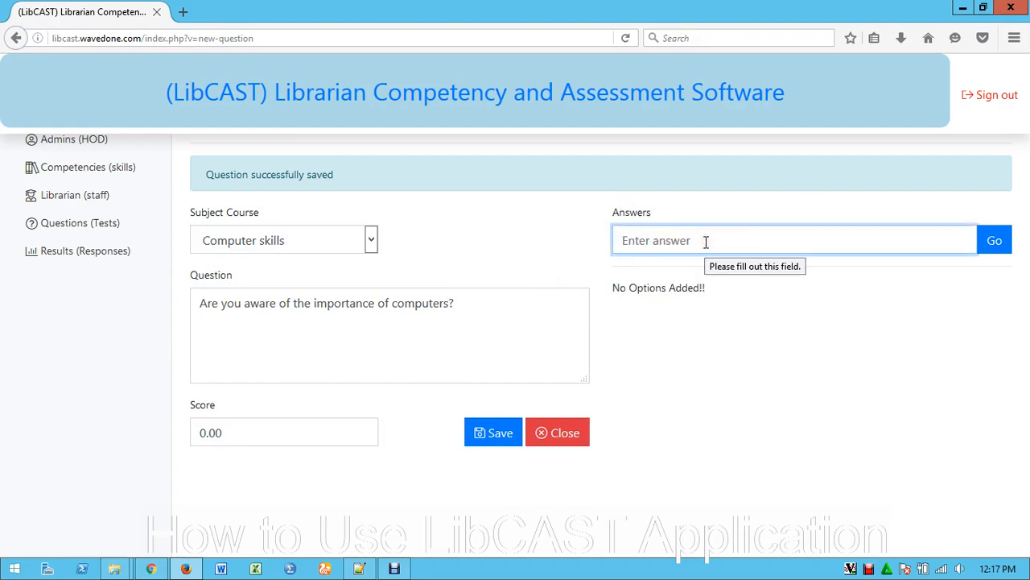
type("Yes")
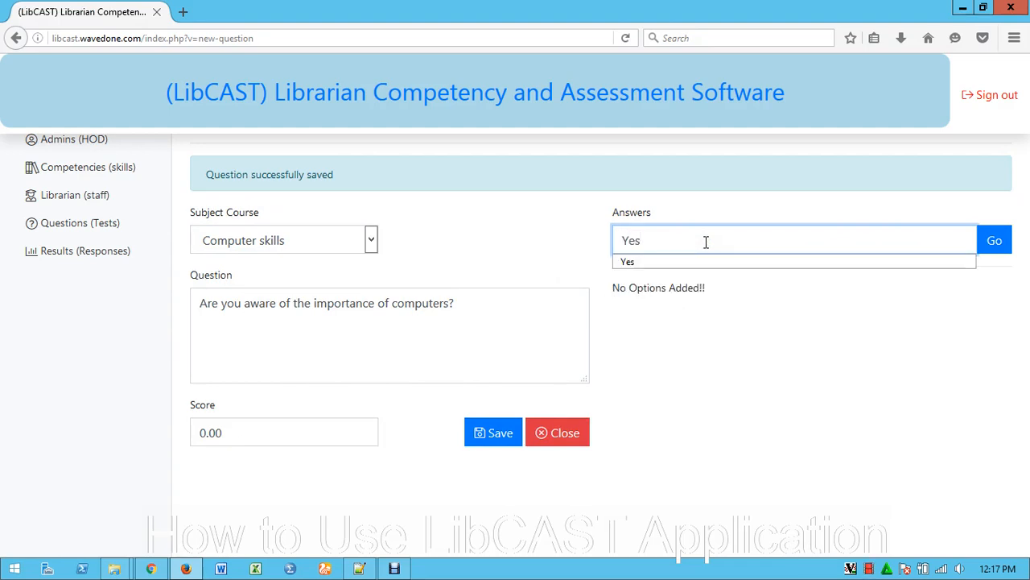
left_click(995, 243)
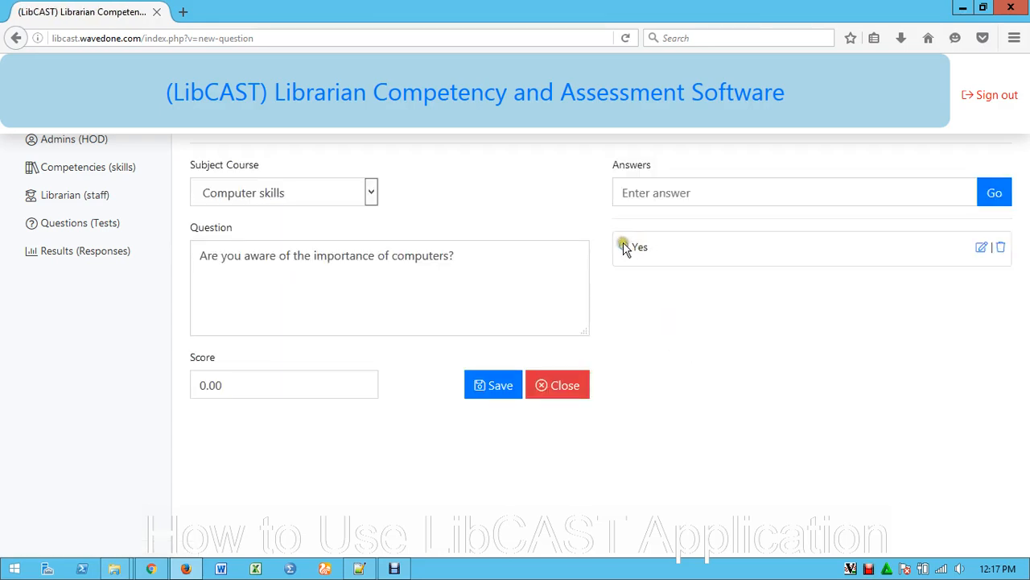
left_click(658, 188)
type("No")
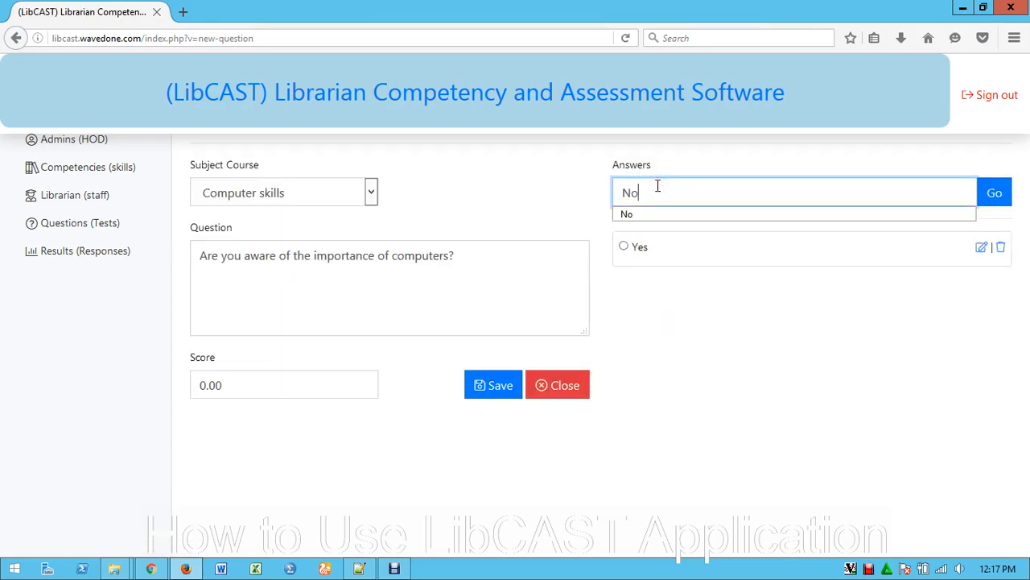
left_click(996, 195)
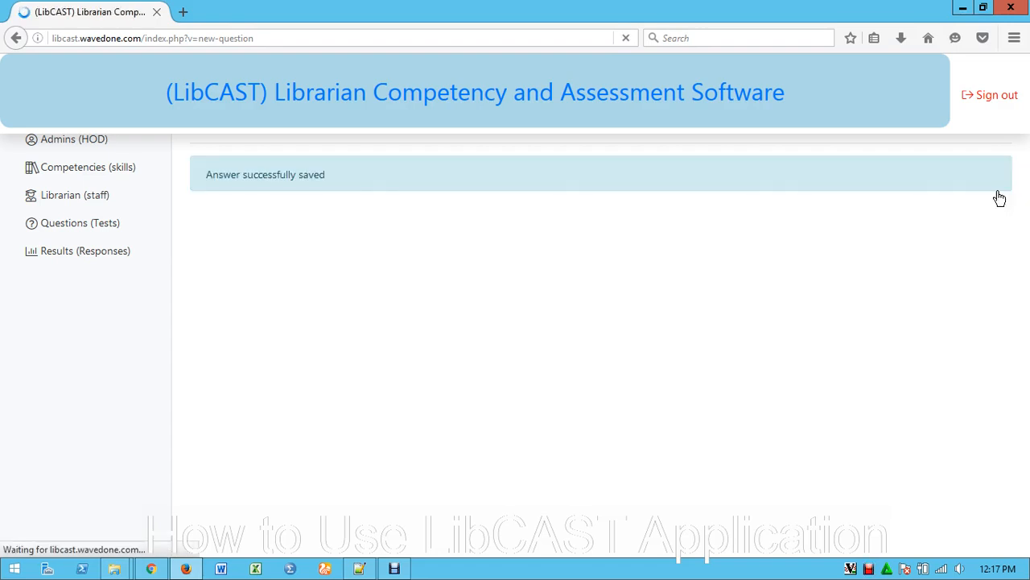
left_click(681, 188)
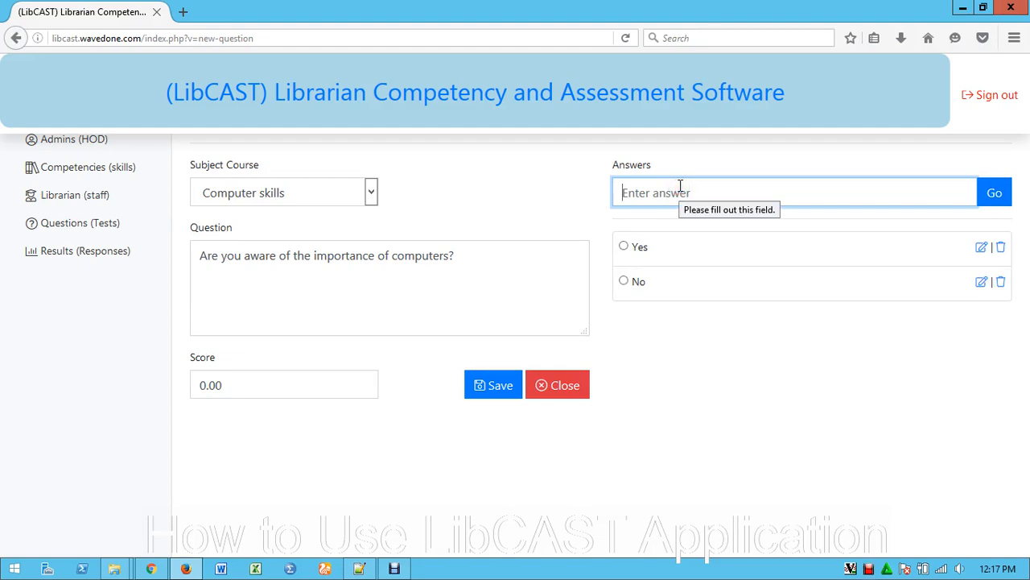
type("I")
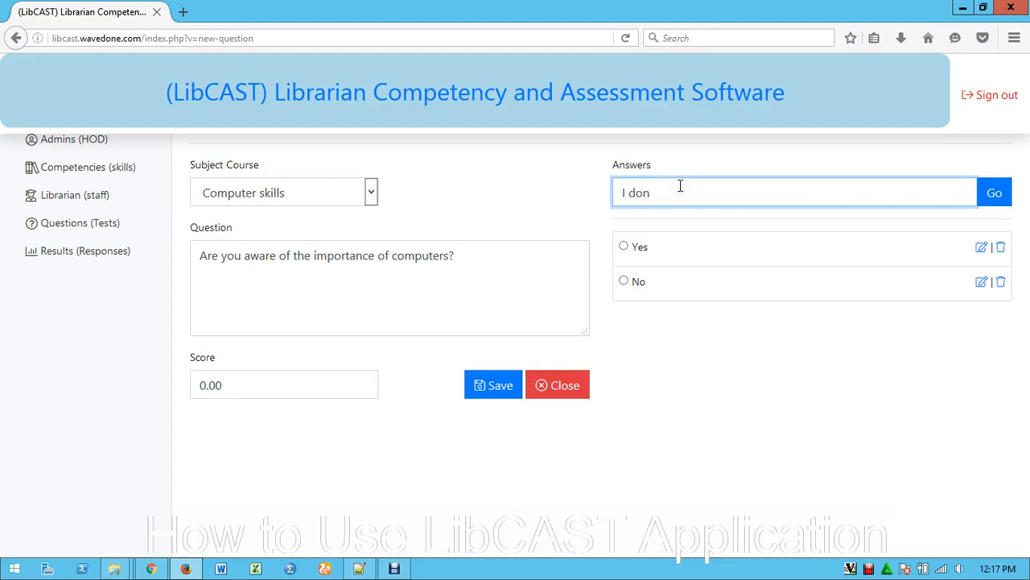
key("BackSpace")
Mark Yes as the correct answer and set the question's score to 1
left_click(624, 247)
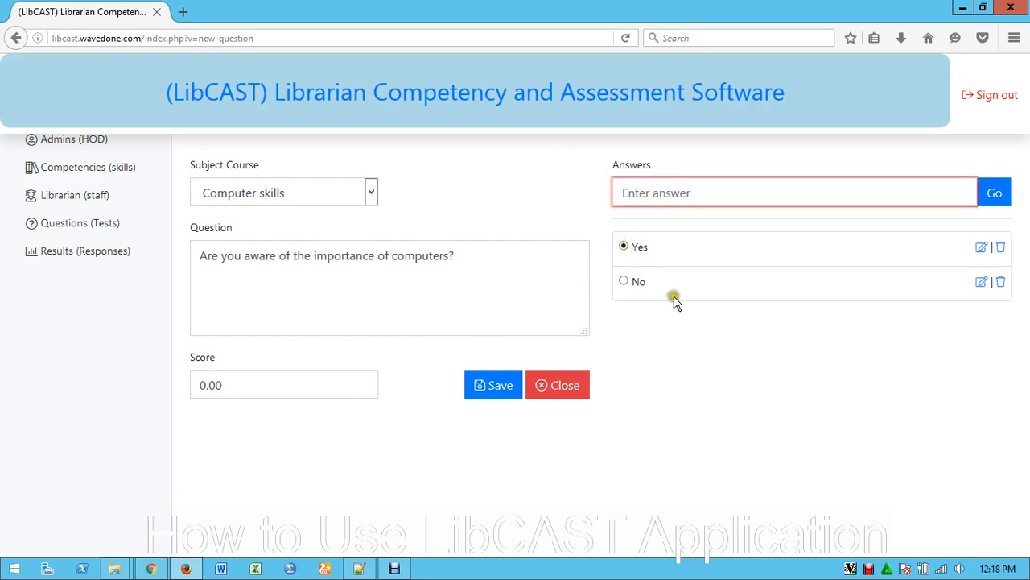
left_click(624, 247)
double_click(204, 385)
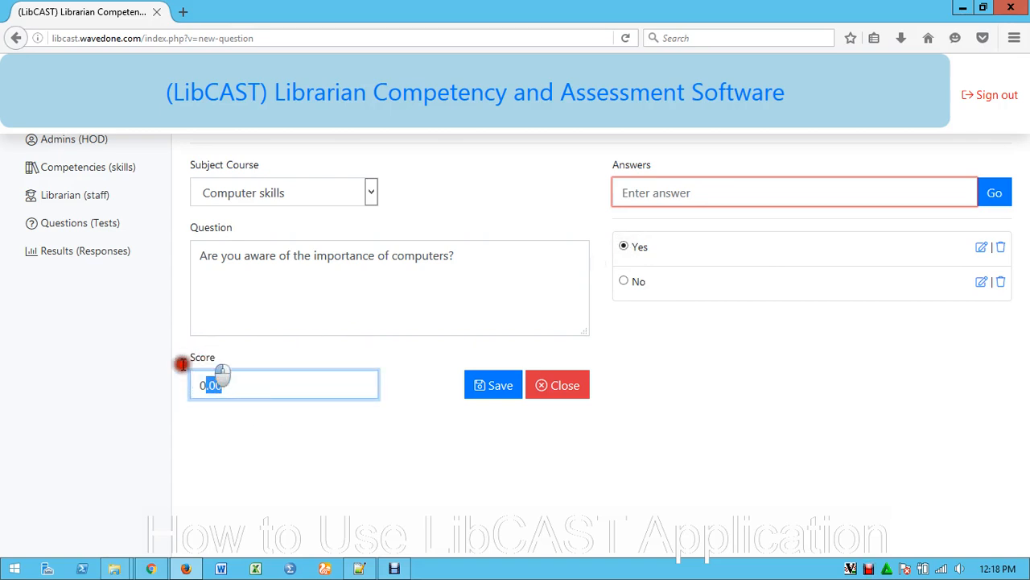
left_click(258, 377)
left_click(205, 386)
left_click_drag(201, 384, 246, 388)
type("1")
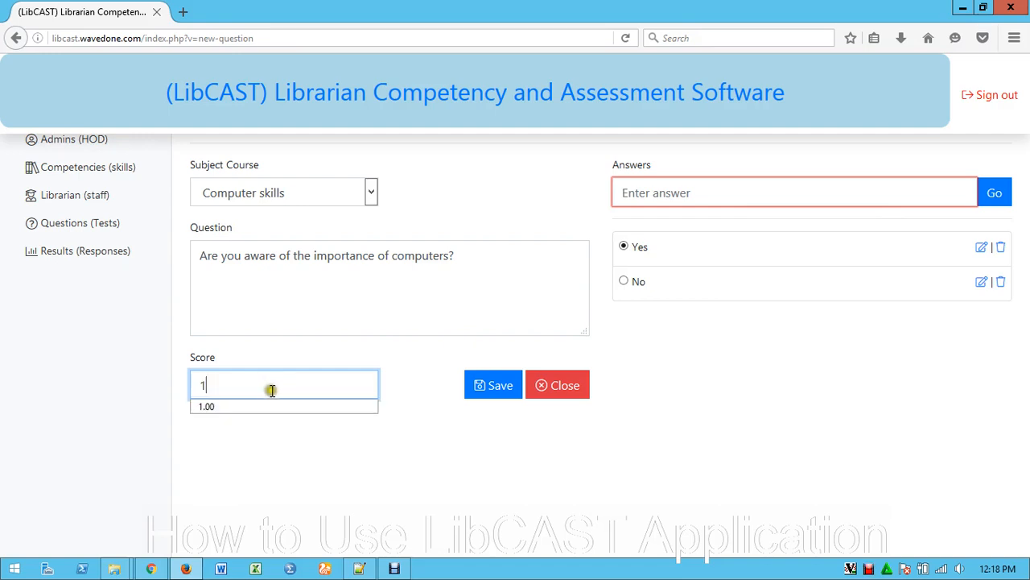
left_click(379, 457)
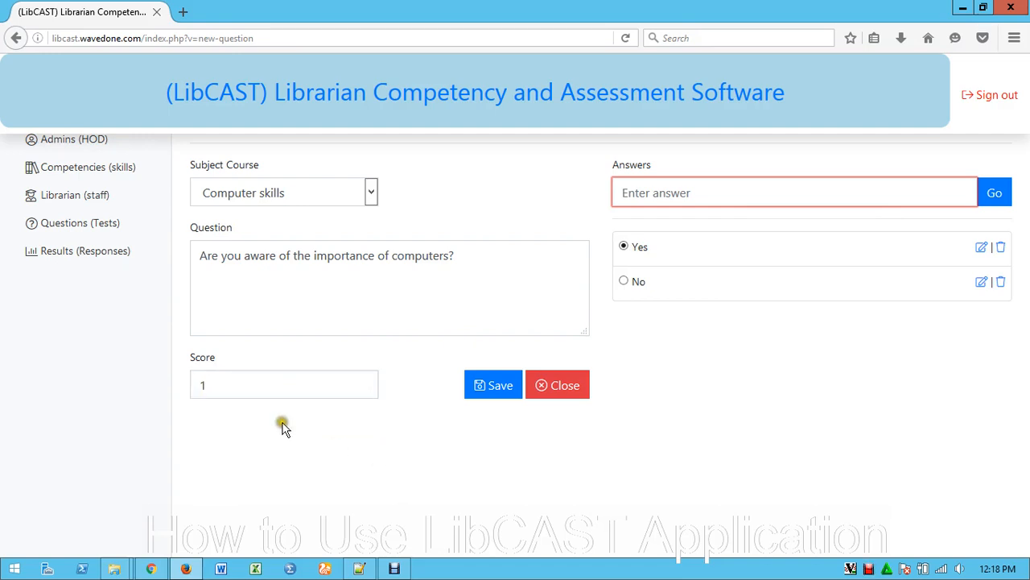
Try other scores for the question, including 5, 3 and 20, and restore the score to 1
left_click(233, 384)
left_click_drag(196, 386, 352, 386)
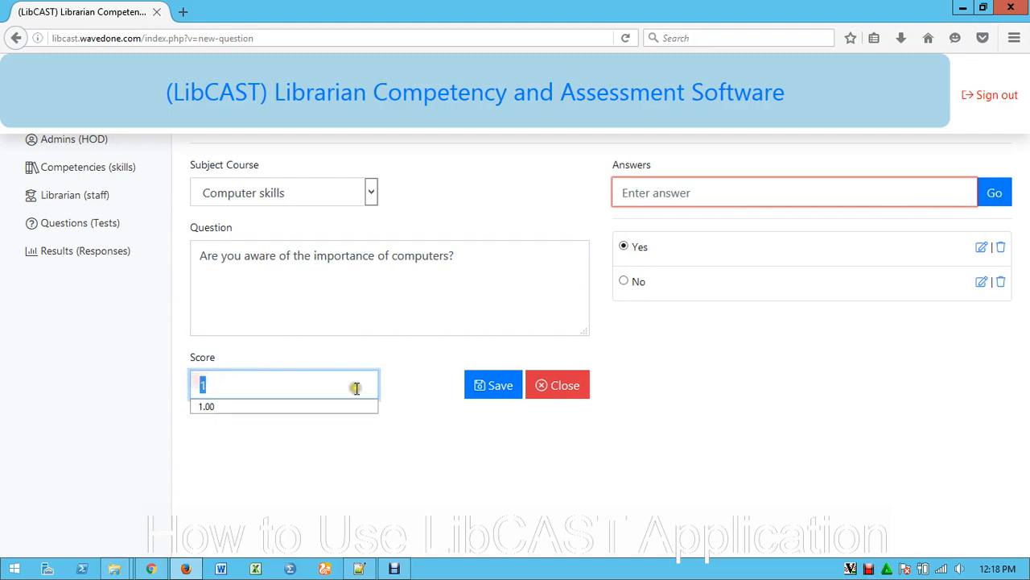
type("5")
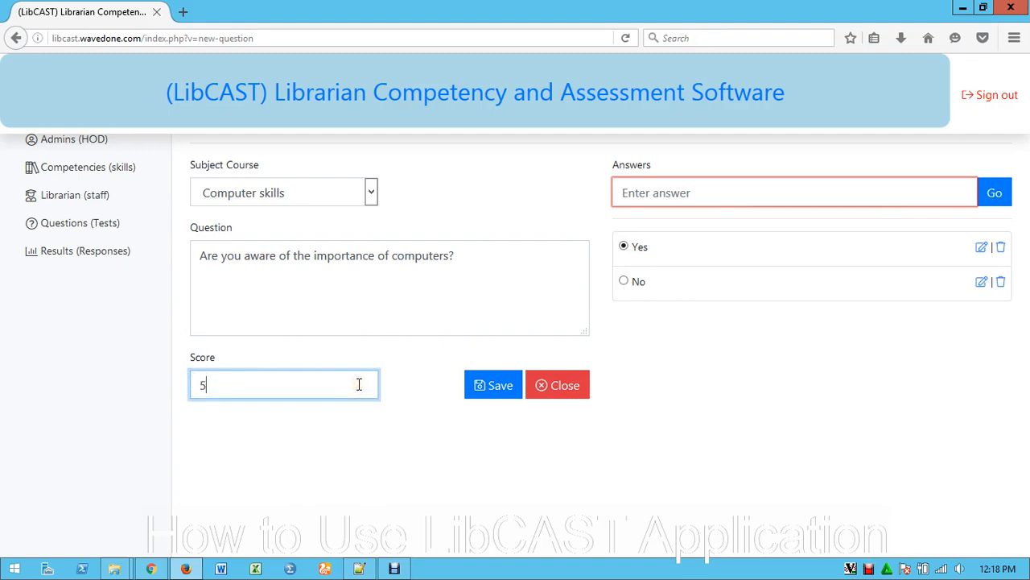
left_click_drag(178, 384, 155, 390)
type("3")
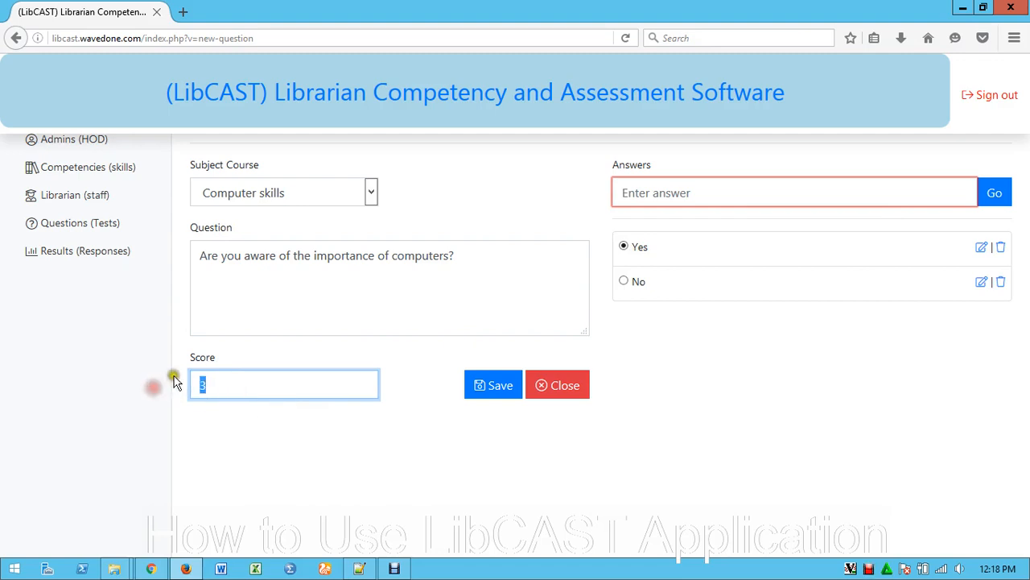
type("1")
key("BackSpace")
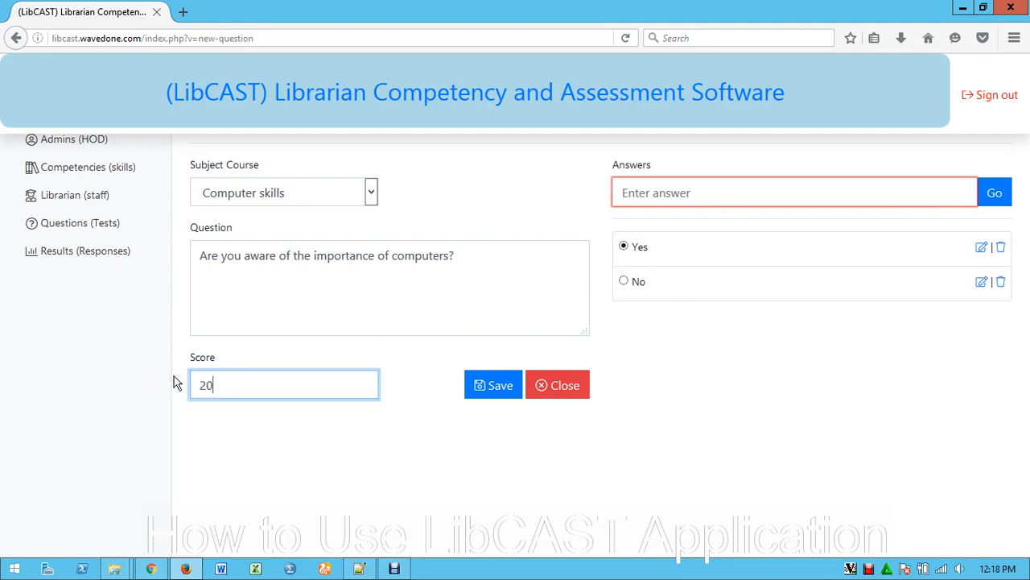
type("10")
type("1")
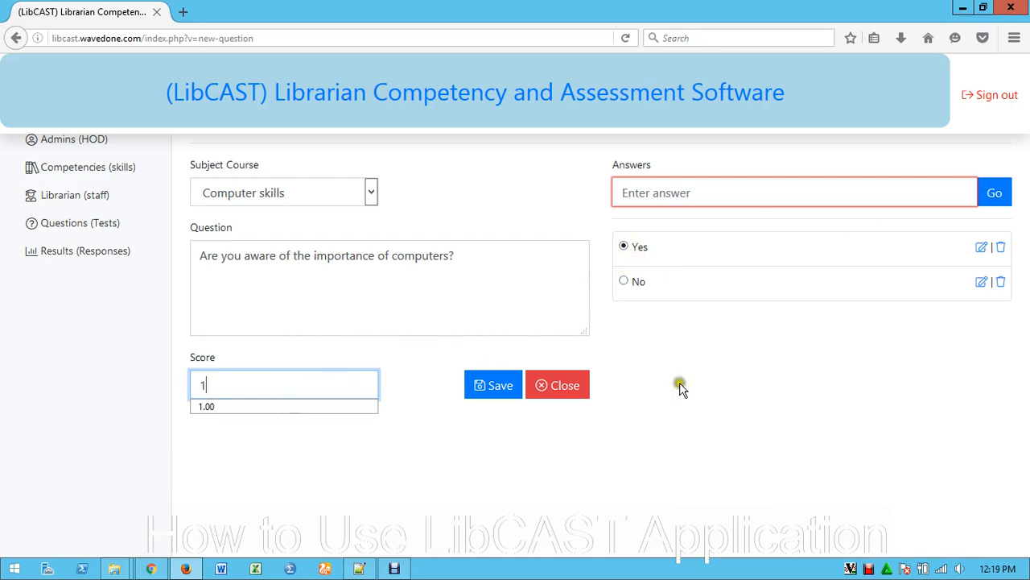
double_click(204, 383)
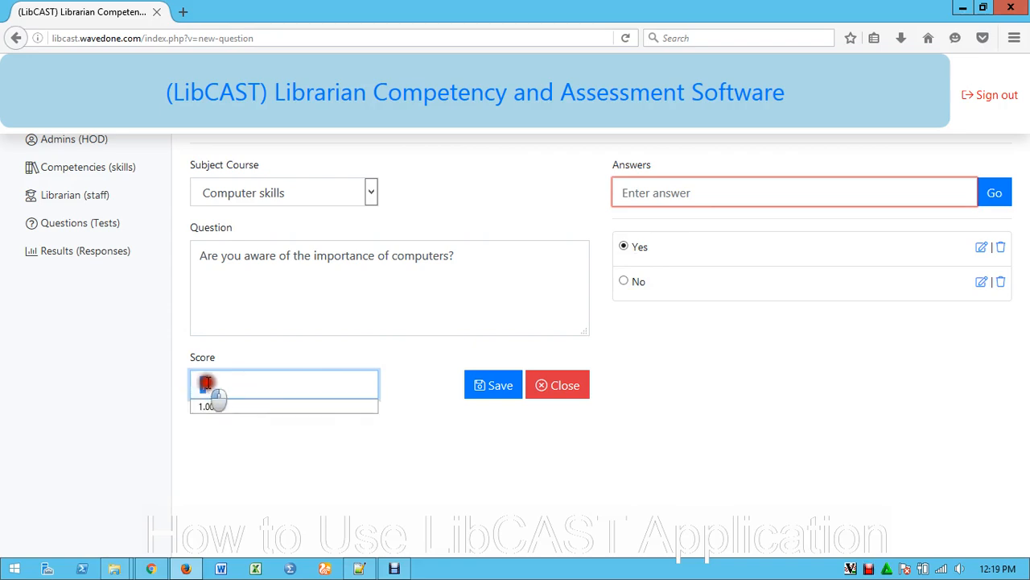
left_click(483, 460)
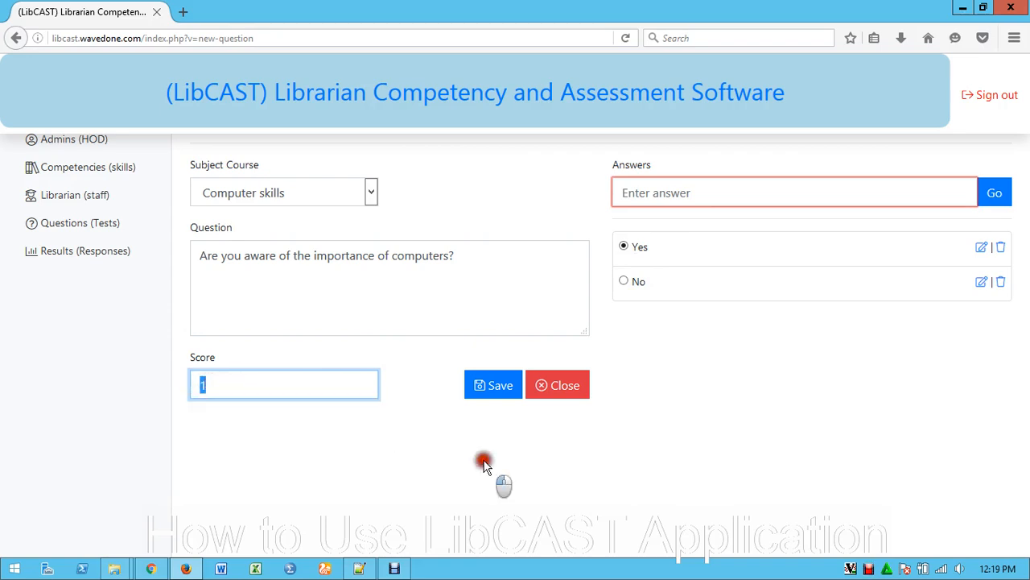
Save the computer-importance question with its score of 1 and close it
left_click(492, 388)
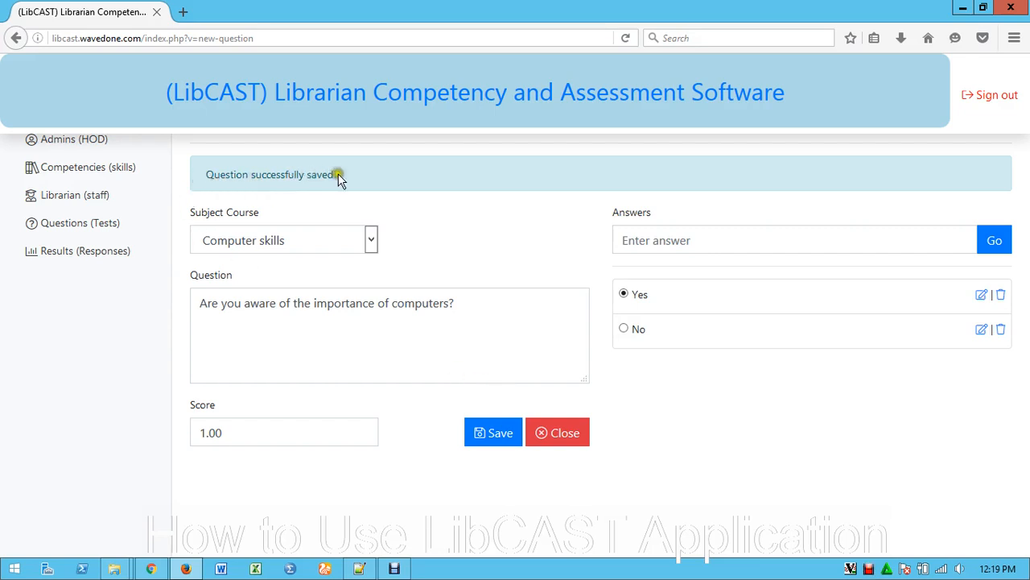
left_click_drag(338, 175, 196, 177)
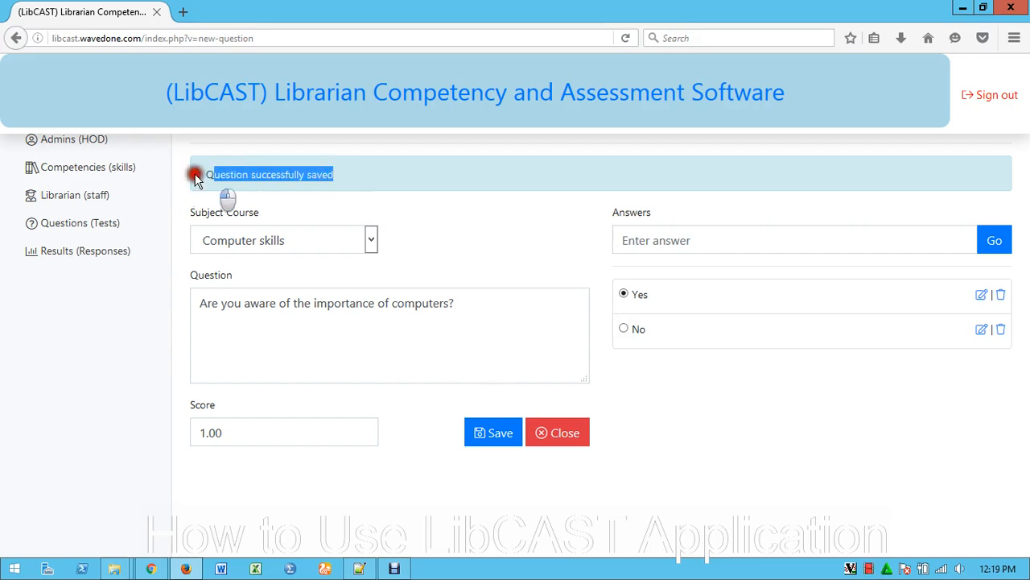
left_click(684, 424)
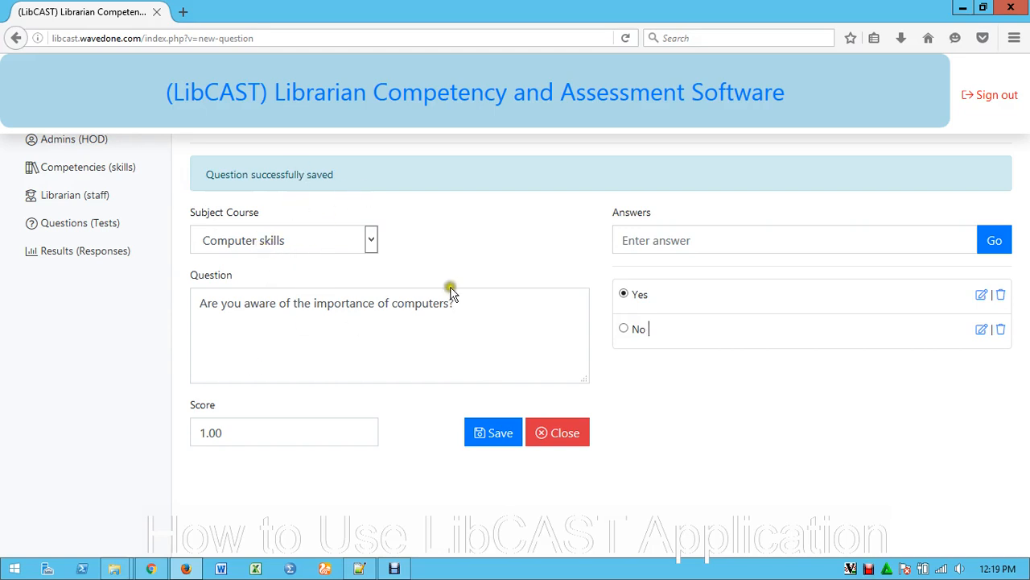
left_click(559, 429)
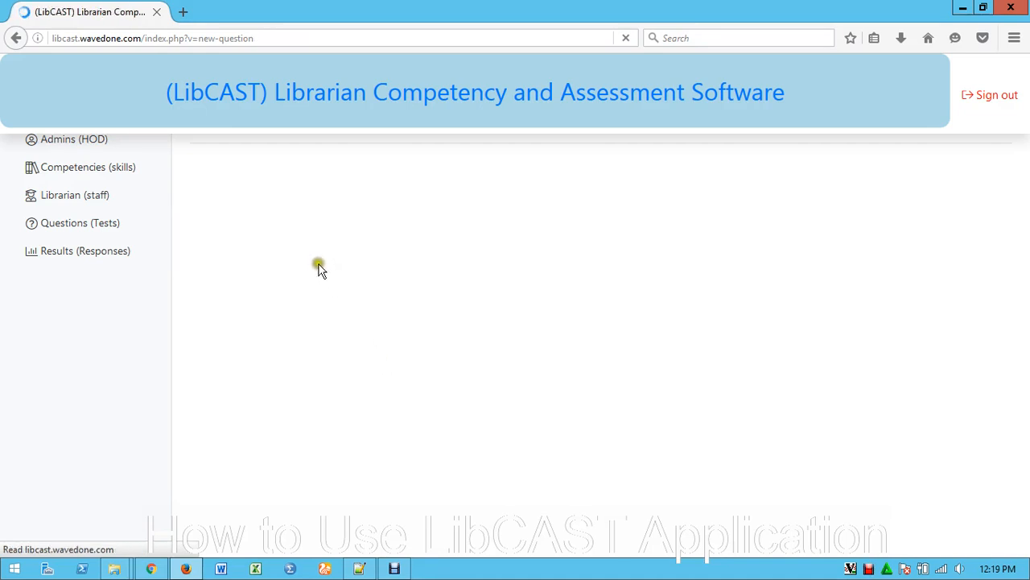
Create and save another Computer skills question reading "What is your level of knowledge about computer?"
left_click(318, 201)
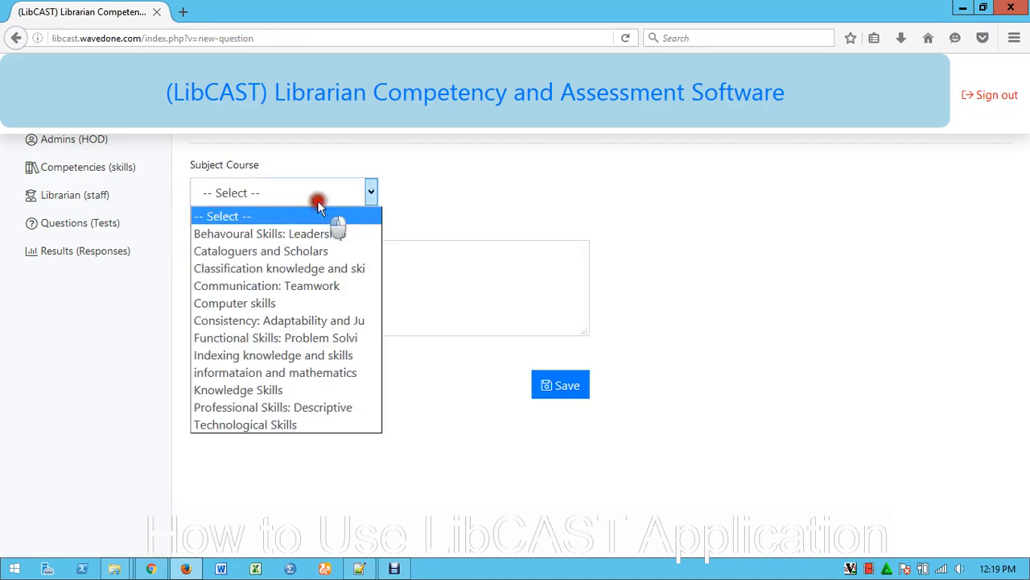
left_click(266, 302)
left_click(246, 264)
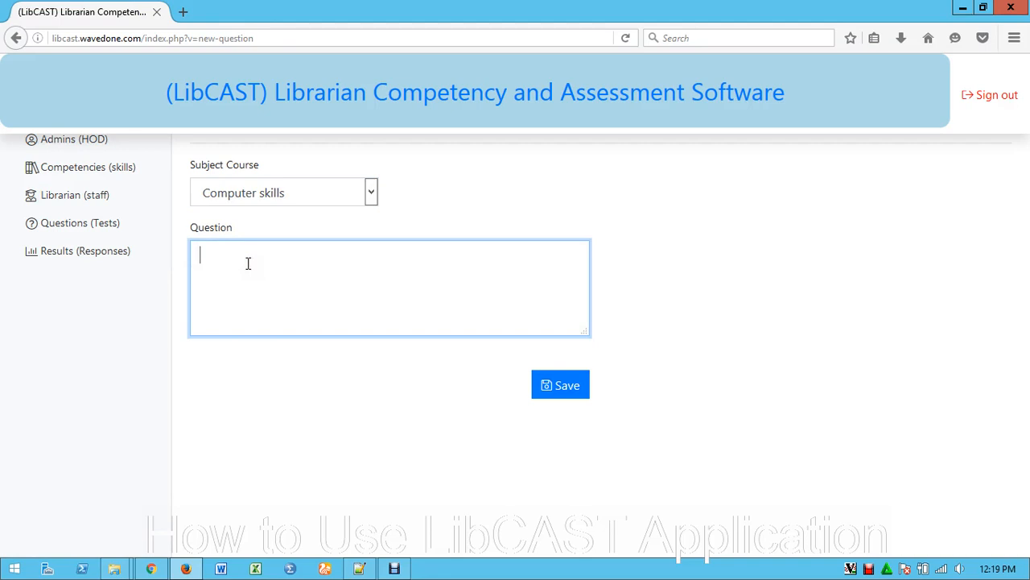
type("What is you level")
key("BackSpace")
key("BackSpace")
key("BackSpace")
type("s lev")
type("nolw")
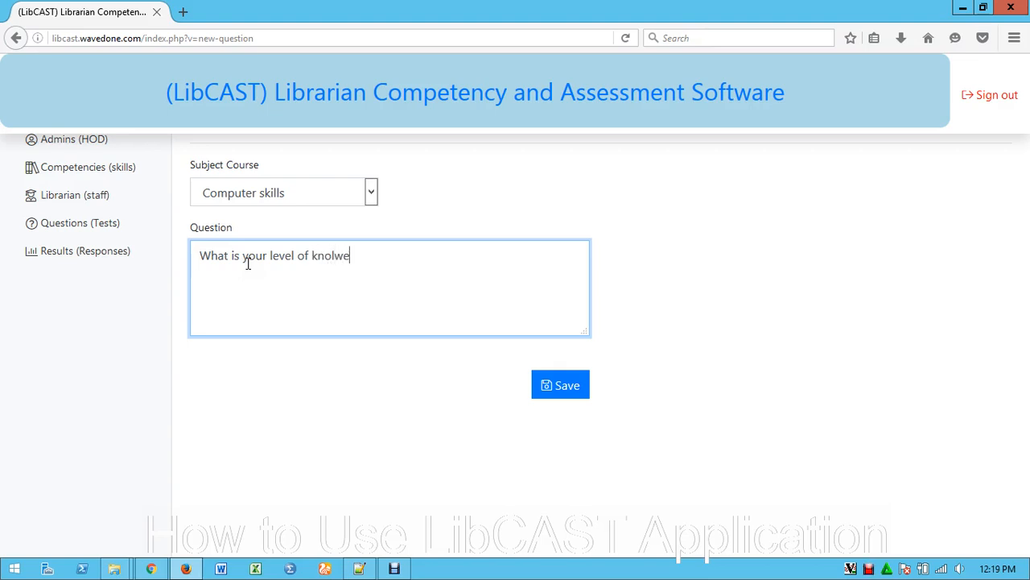
type("edge about computer?")
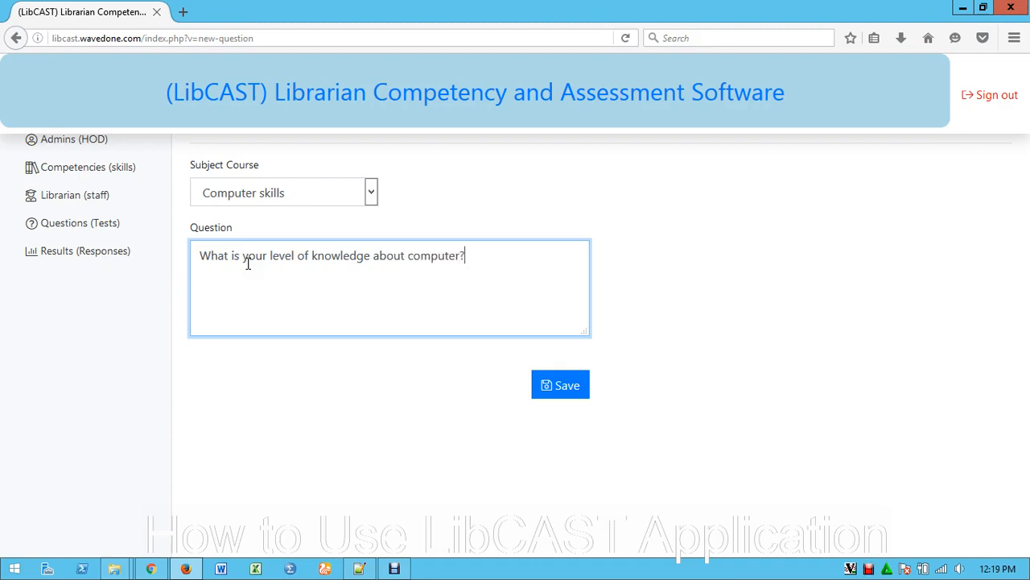
left_click(567, 389)
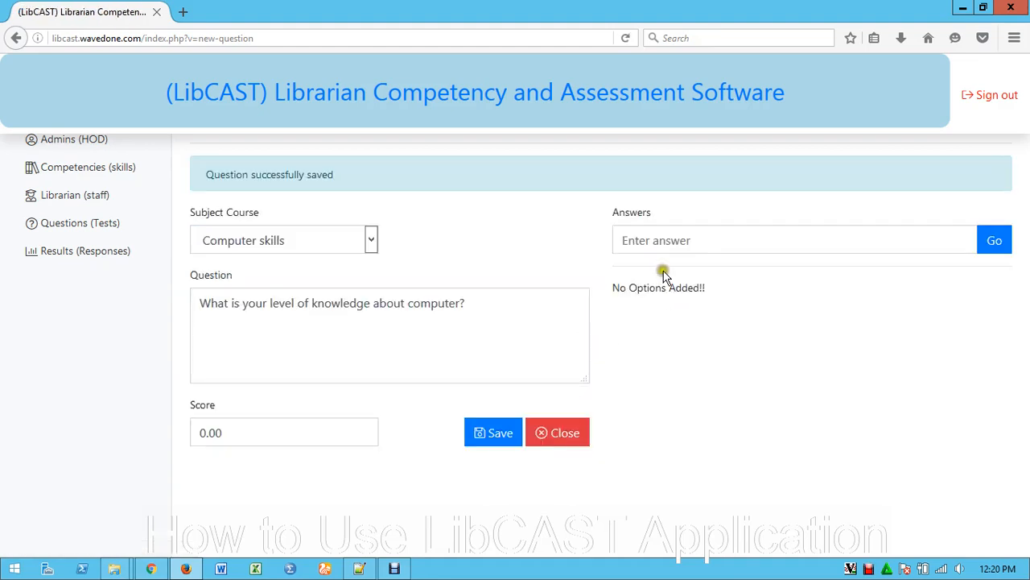
Add "Very high" and "high" as answer options of the knowledge-level question
left_click(657, 239)
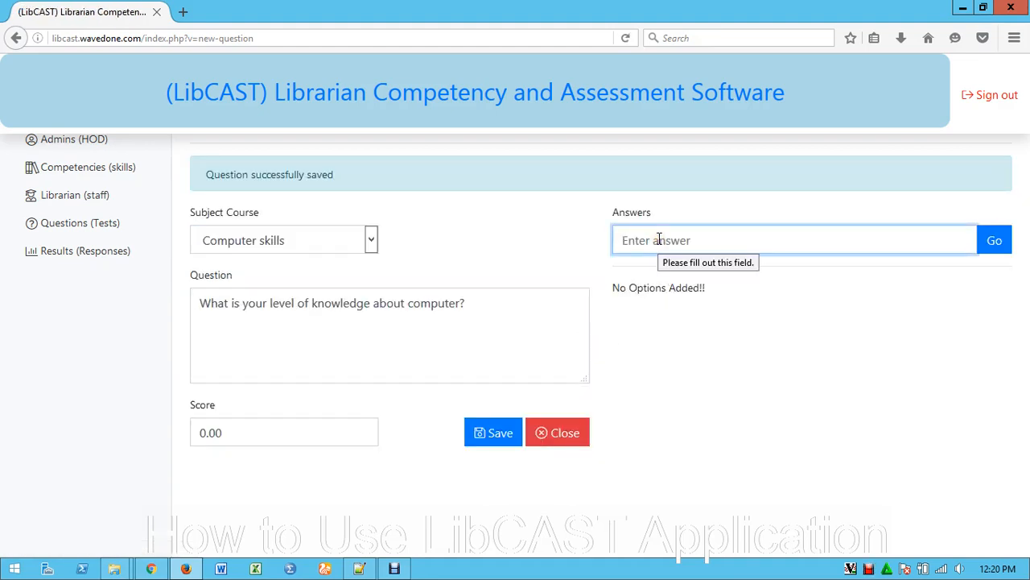
left_click(786, 242)
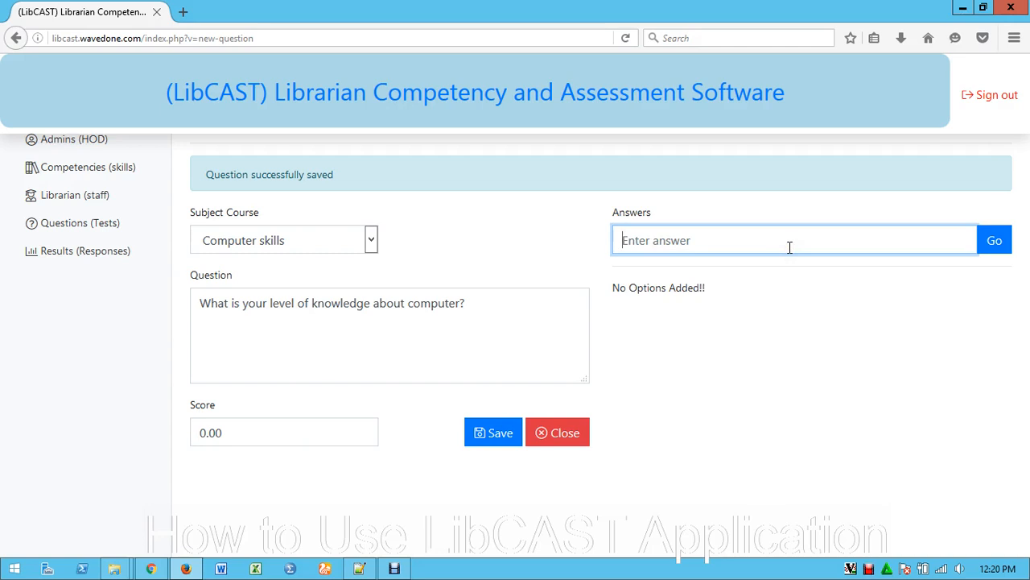
type("Vrt")
type("ery h")
type("igh")
left_click(995, 240)
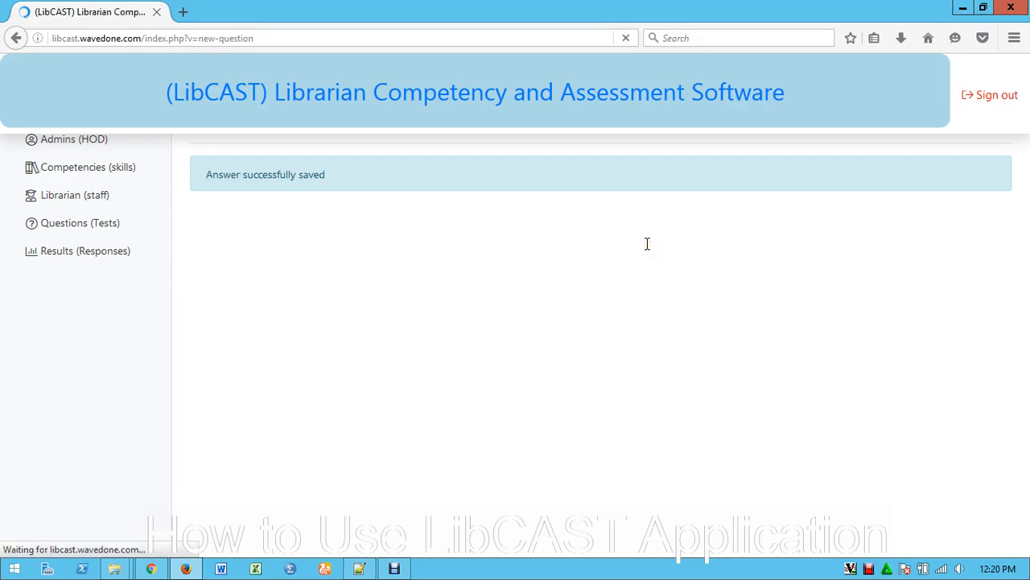
left_click(646, 191)
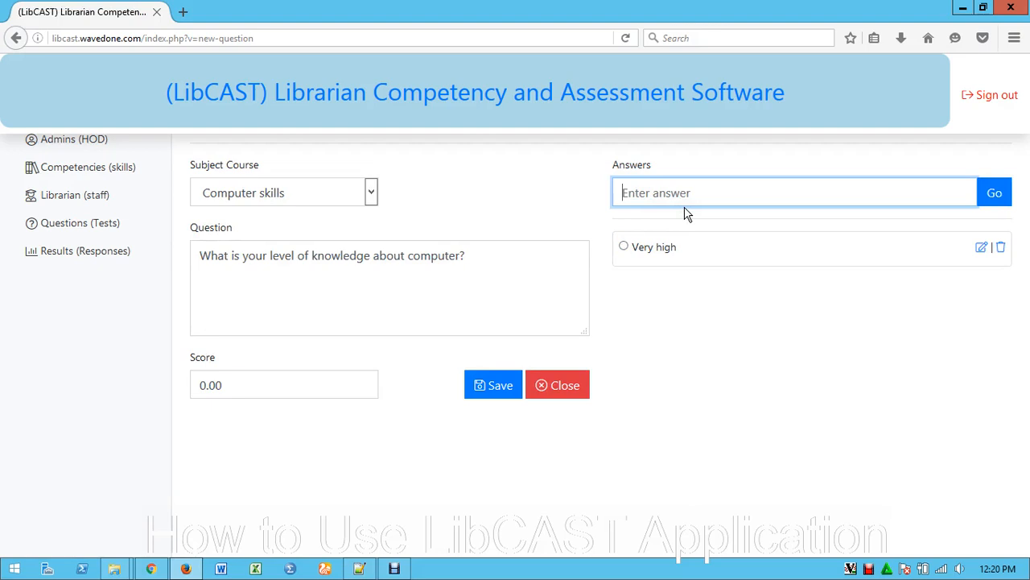
type("high")
left_click(995, 198)
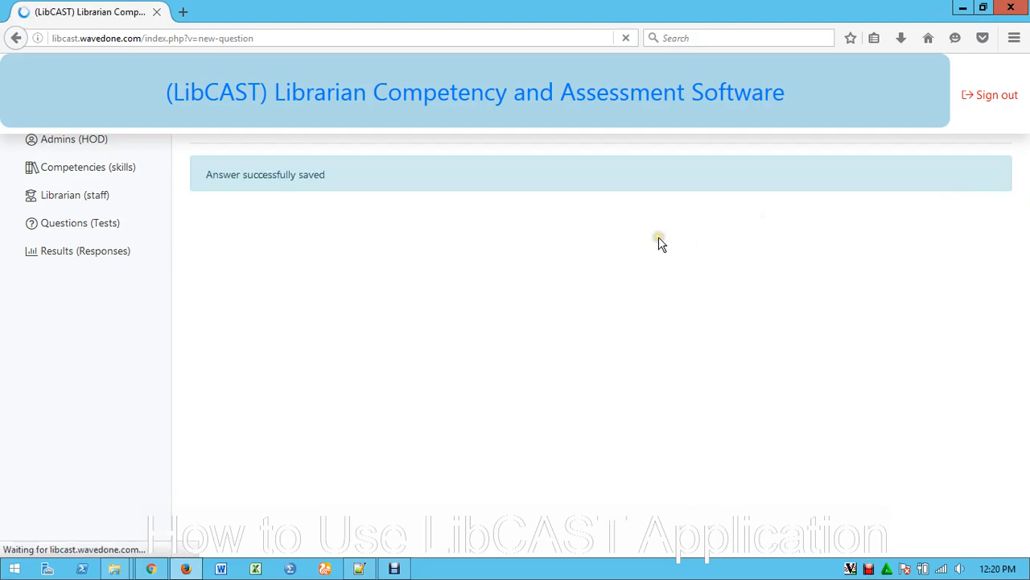
Add "low" and "very low" as further answer options of the knowledge-level question
left_click(644, 193)
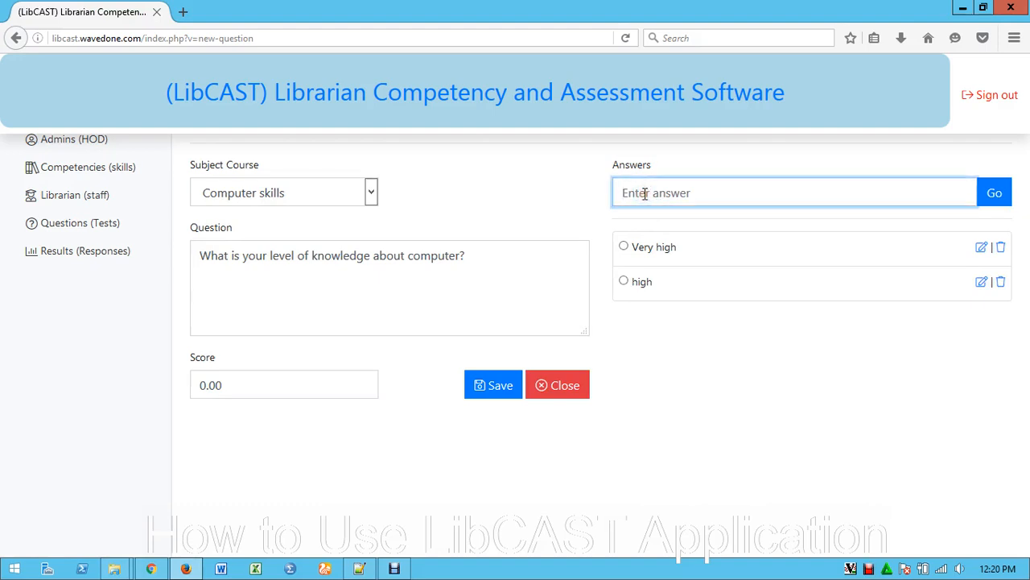
type("low")
left_click(995, 197)
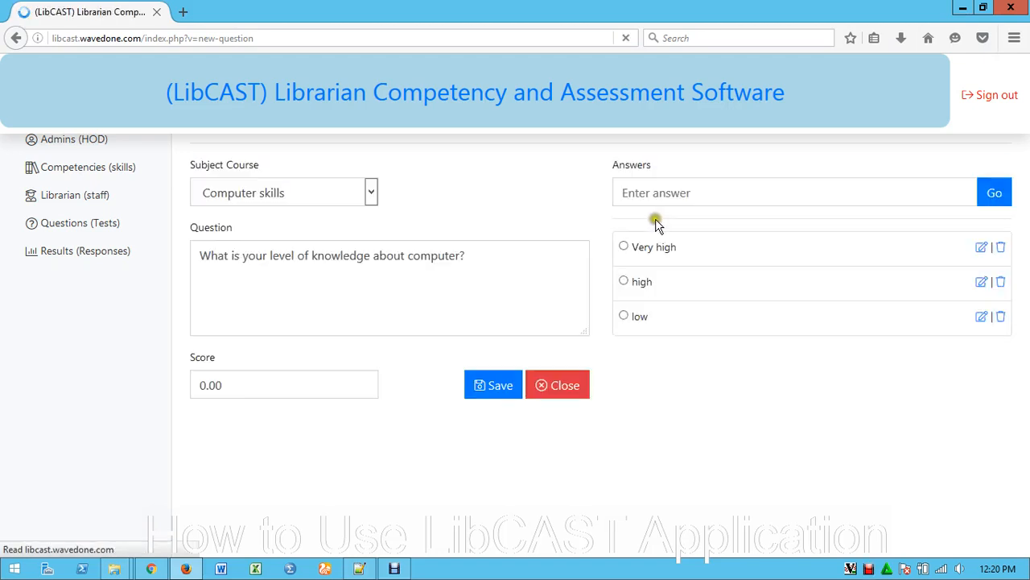
left_click(627, 193)
type("very ")
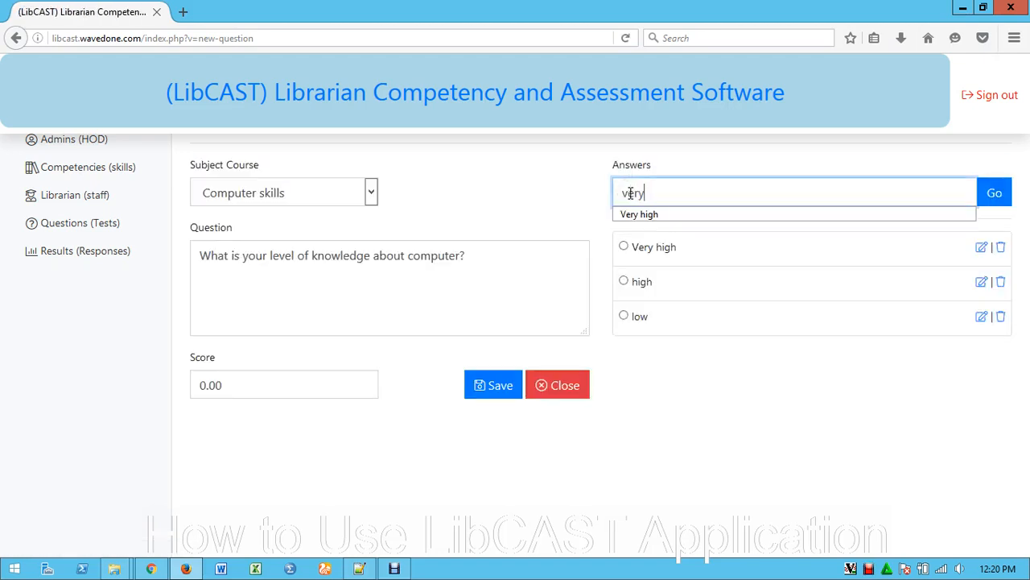
type("low")
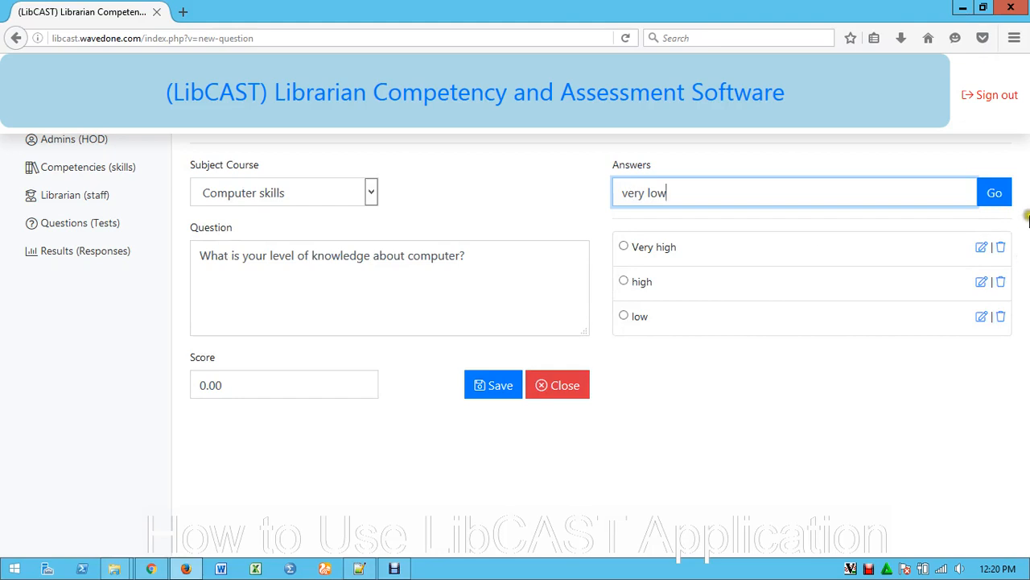
left_click(990, 191)
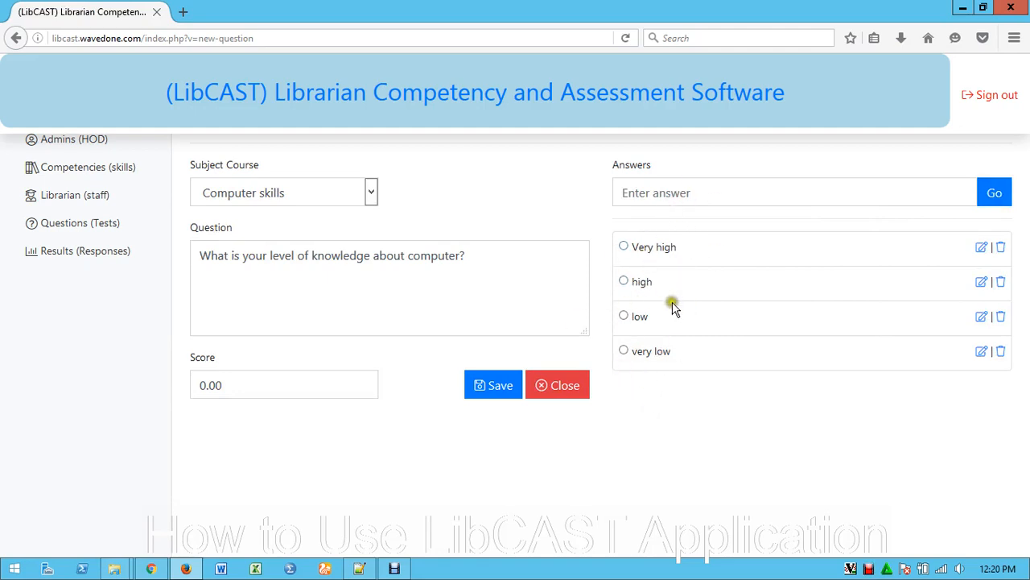
Mark "Very high" as the correct answer, set the score to 4.00, and save and close the question
left_click(624, 248)
left_click(202, 385)
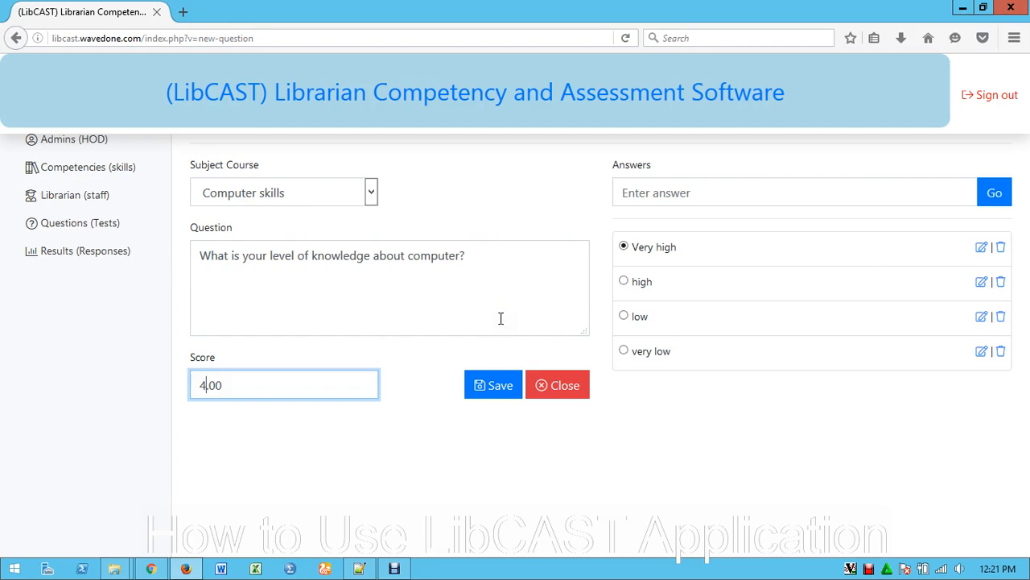
left_click(496, 386)
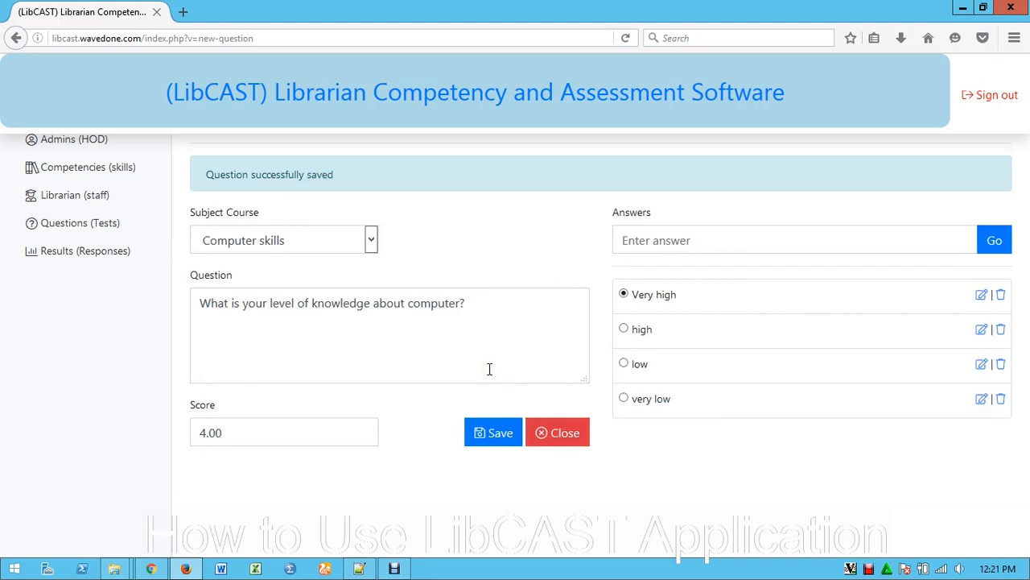
left_click(559, 440)
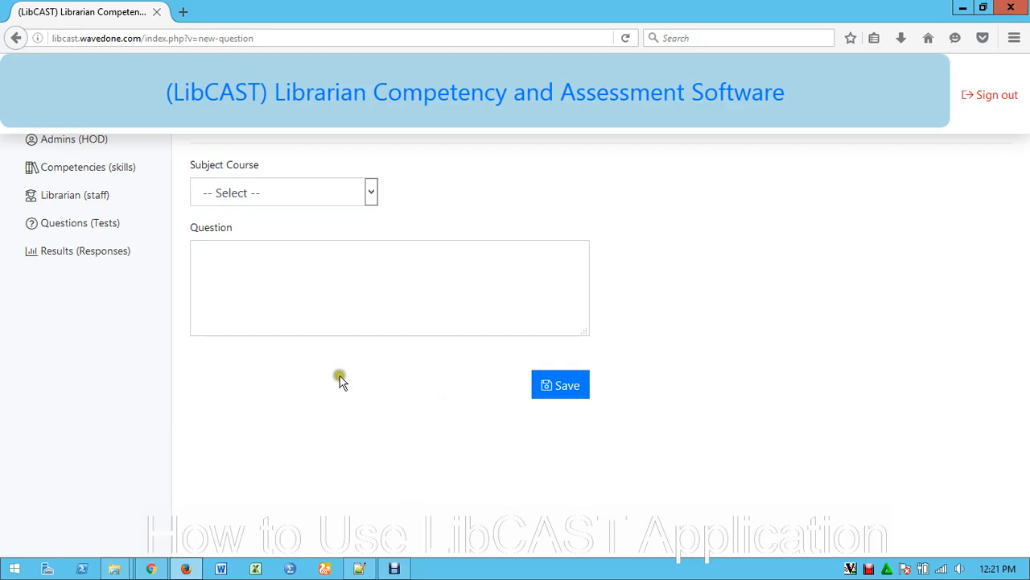
Go to the question papers and open a form for adding a new paper
left_click(74, 230)
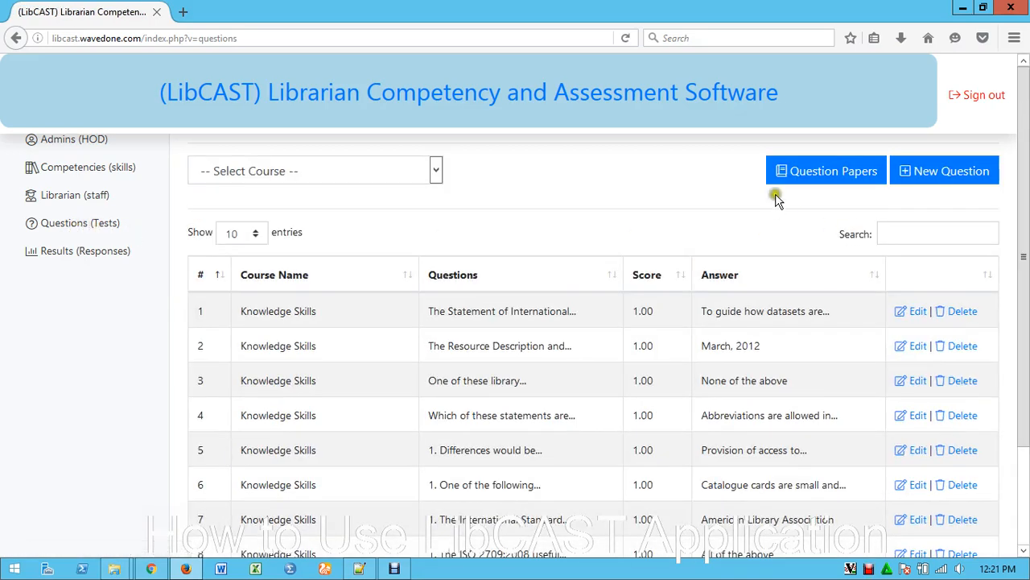
left_click(824, 170)
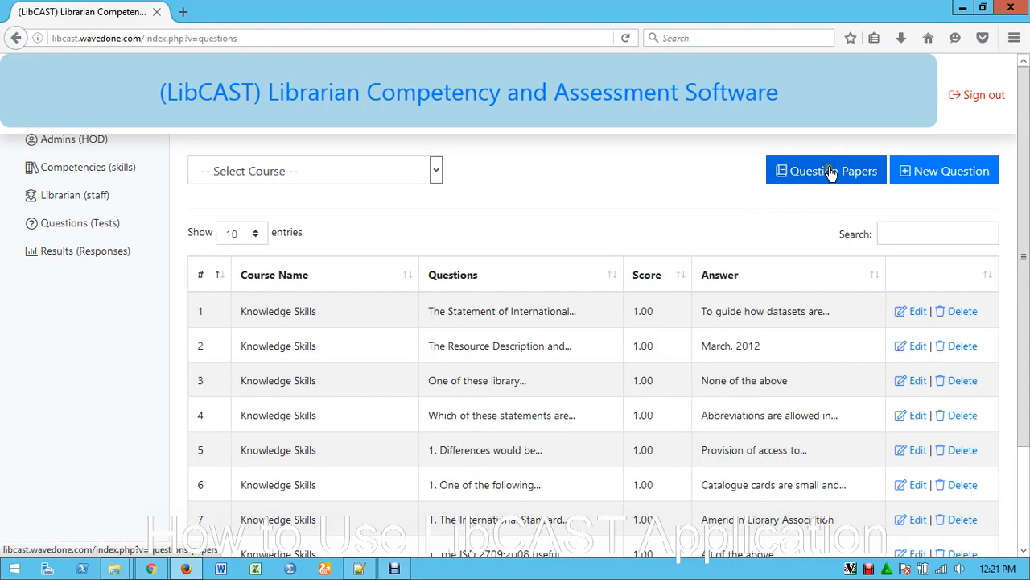
left_click(826, 172)
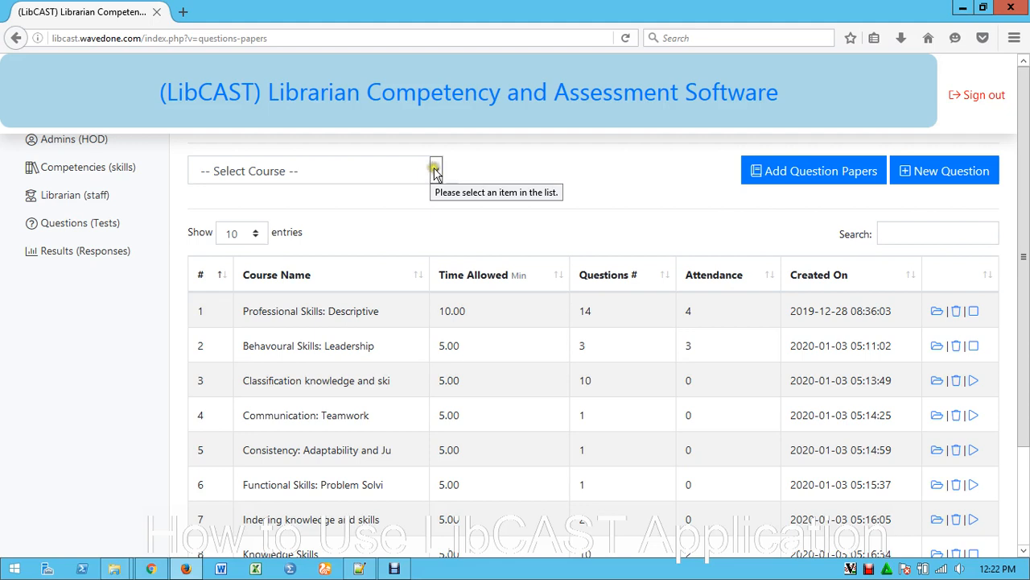
left_click(771, 202)
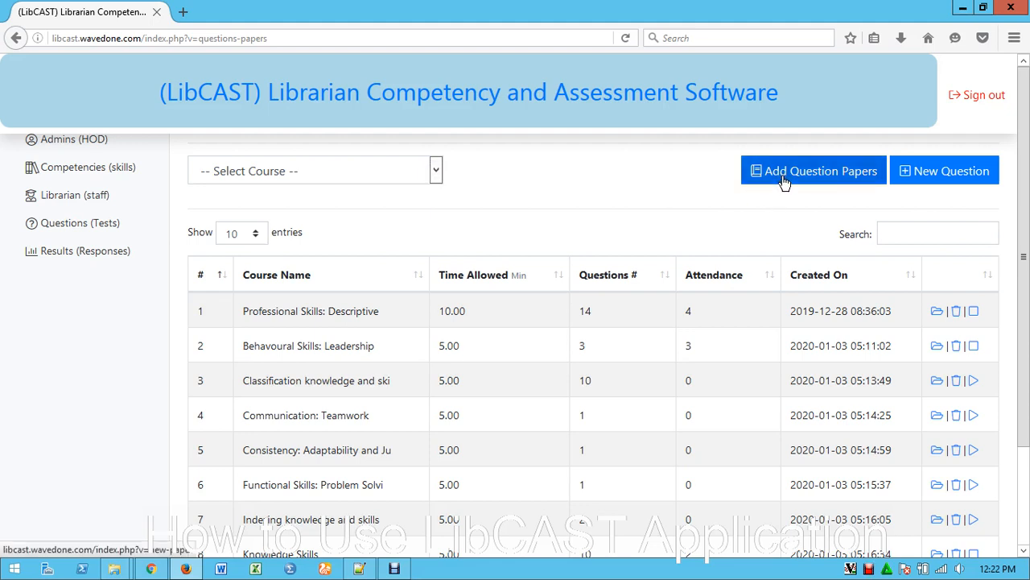
left_click(786, 173)
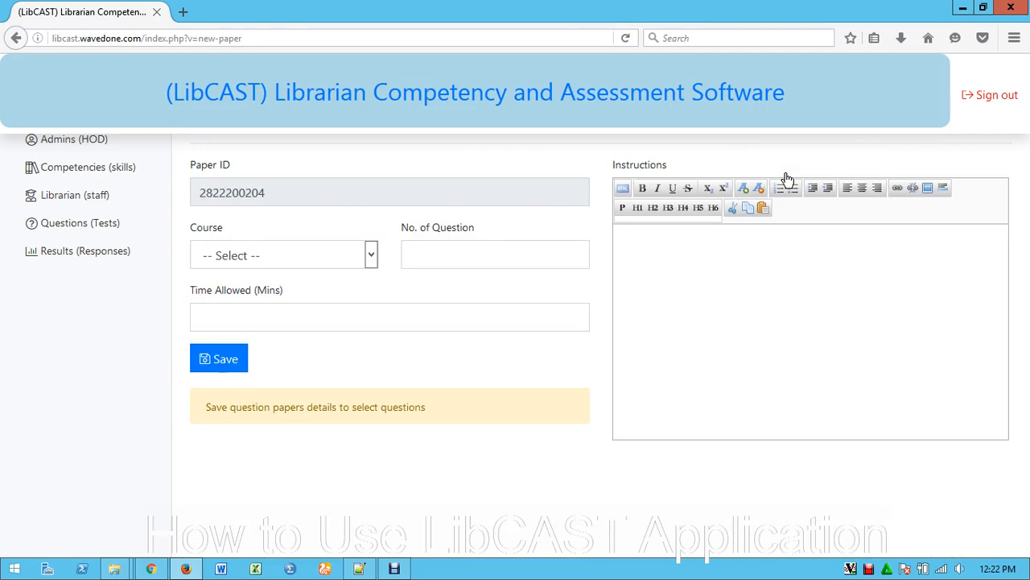
Try to save a Computer skills question paper with 2 questions and 3 minutes allowed, leaving the instructions empty
left_click(349, 255)
left_click(248, 367)
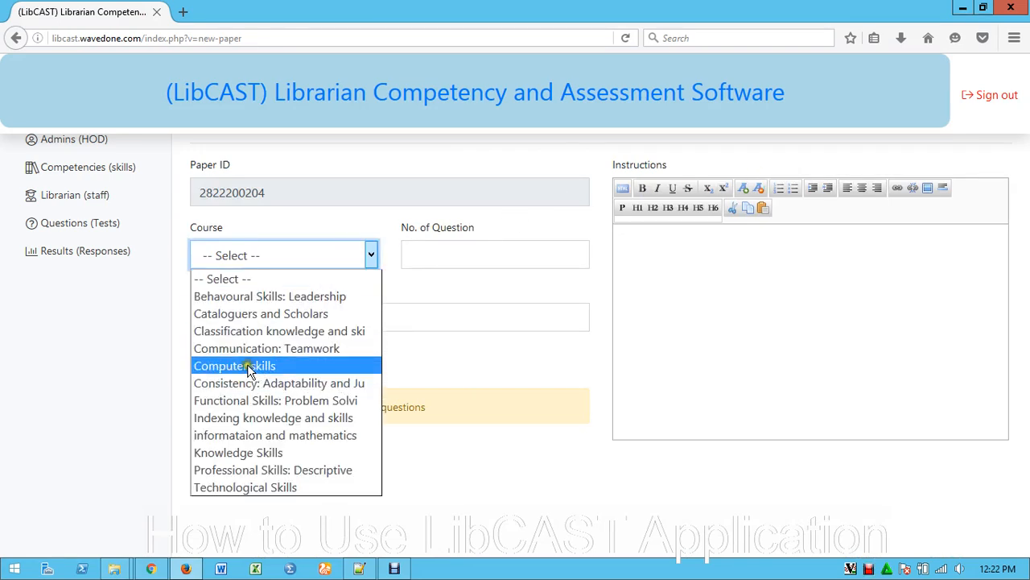
left_click(251, 366)
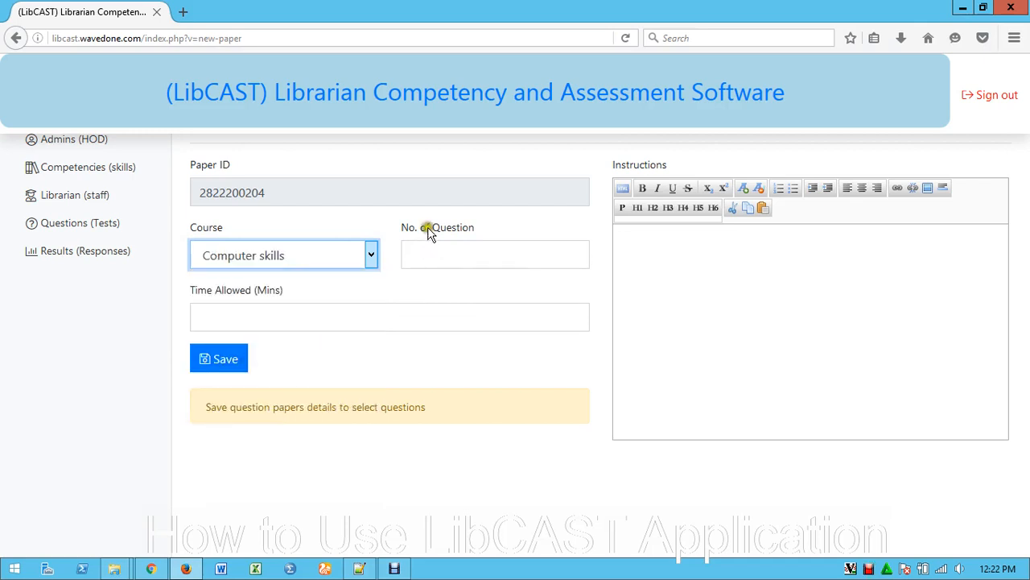
left_click(418, 250)
type("2")
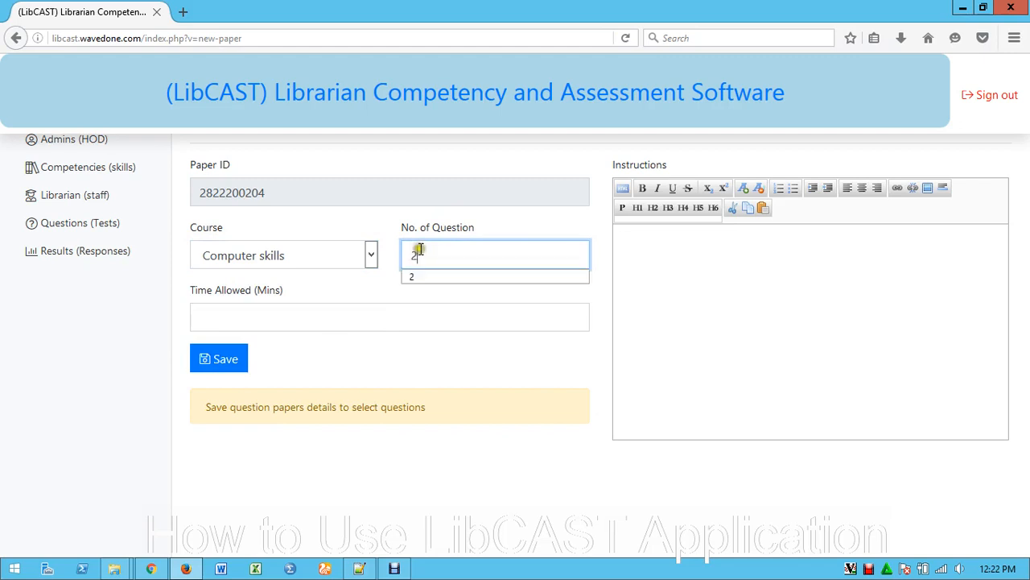
left_click(221, 310)
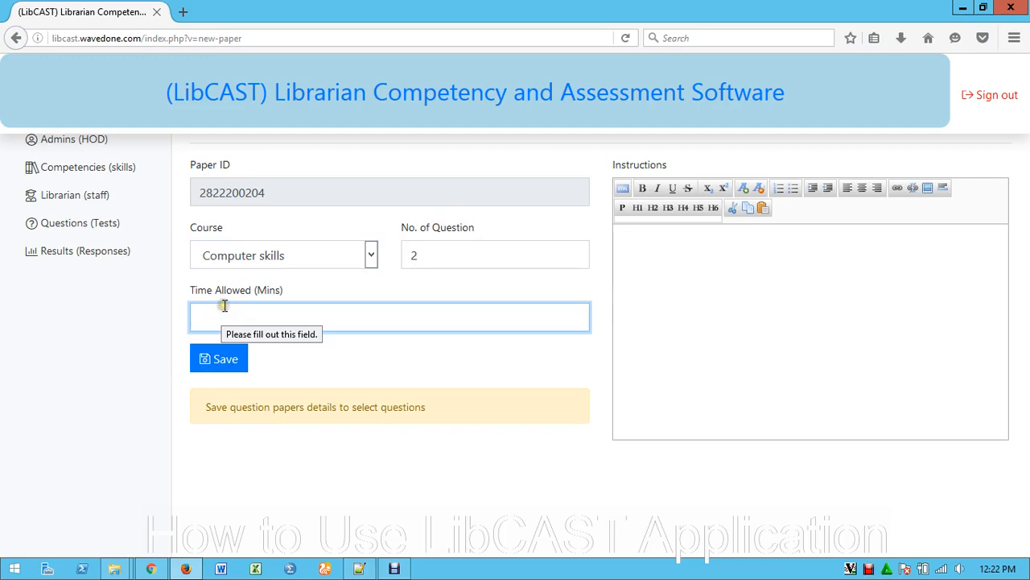
type("3")
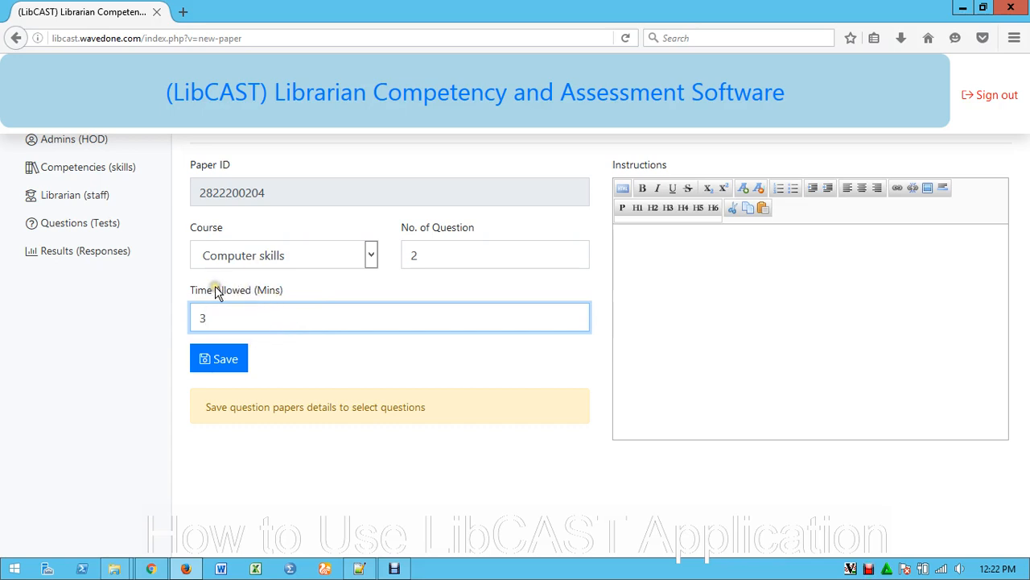
left_click(223, 360)
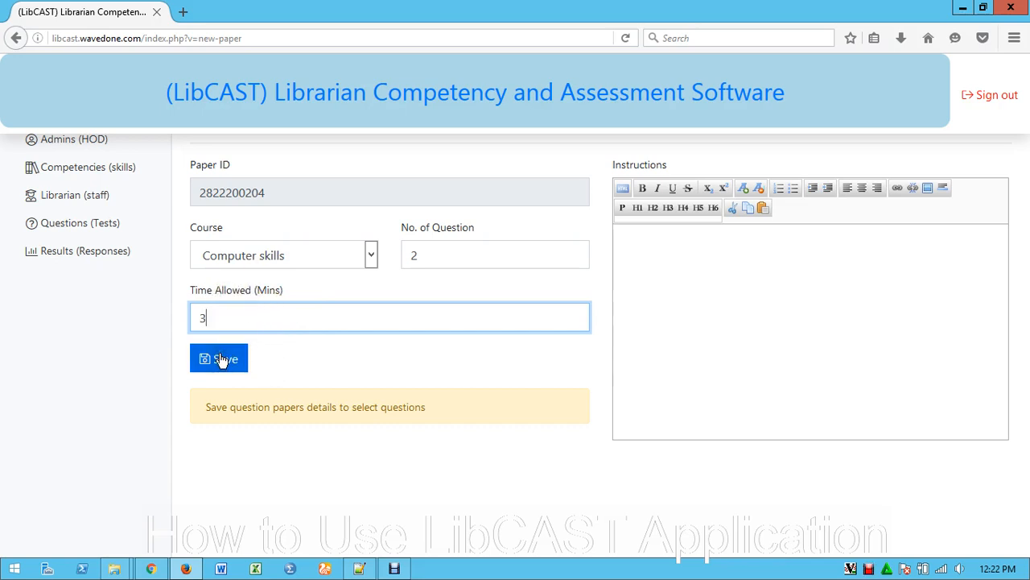
left_click(222, 359)
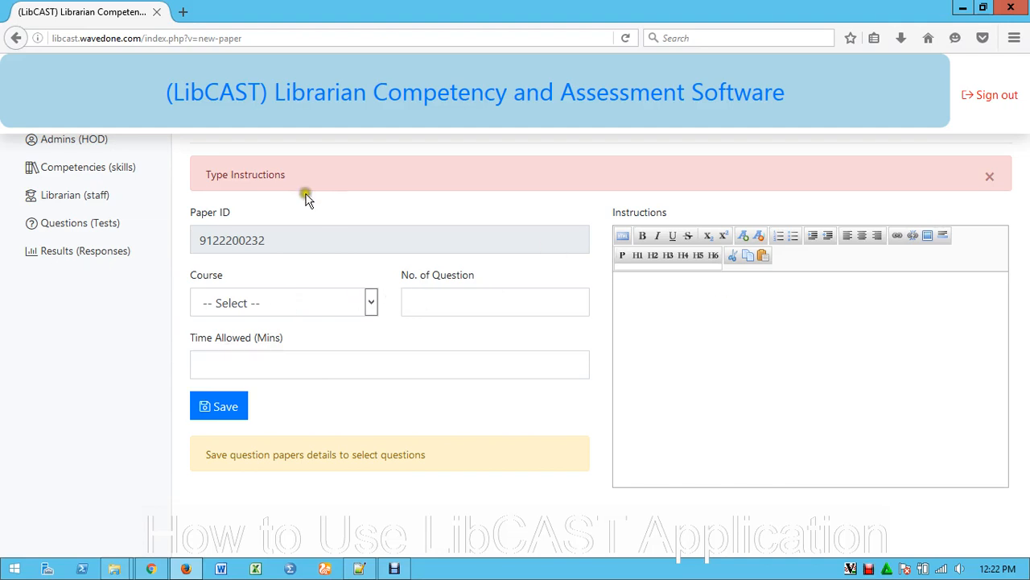
Set the new question paper's course to Computer skills, with 2 questions and 4 minutes allowed
left_click(352, 300)
left_click(256, 412)
left_click(488, 306)
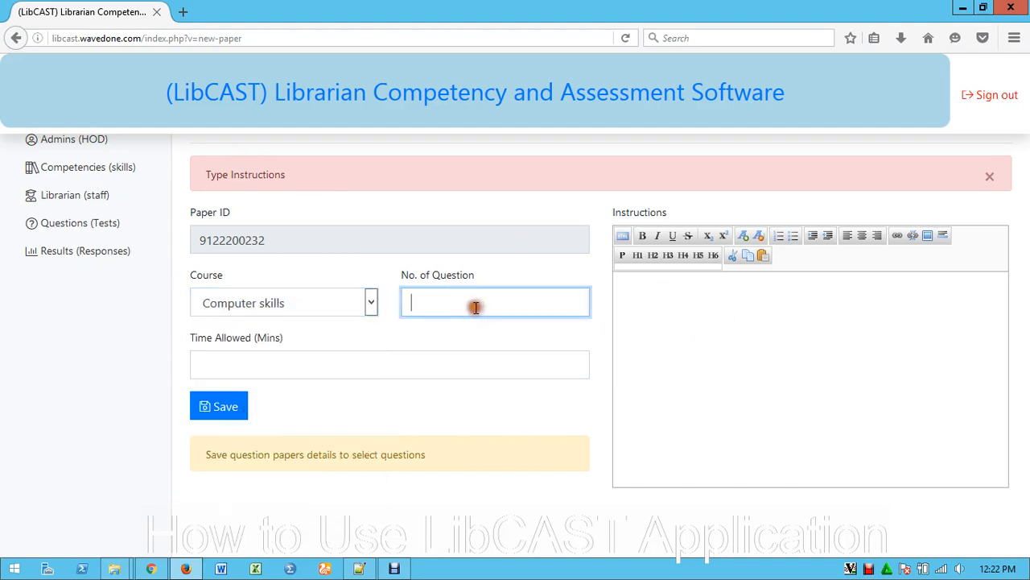
type("2")
left_click(211, 364)
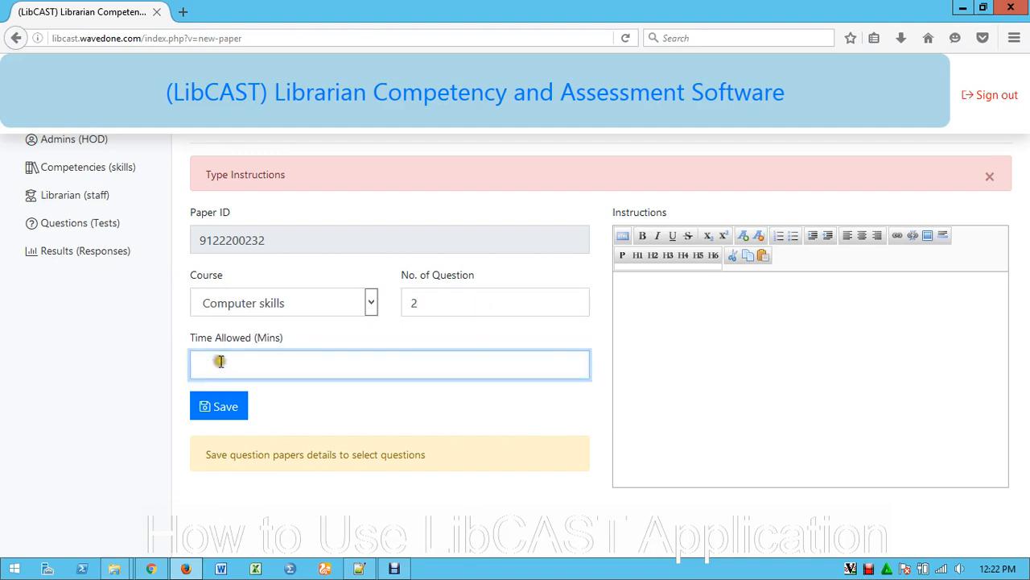
type("4")
Enter "Answer all questions" as the paper's instructions and save the paper details
left_click(647, 295)
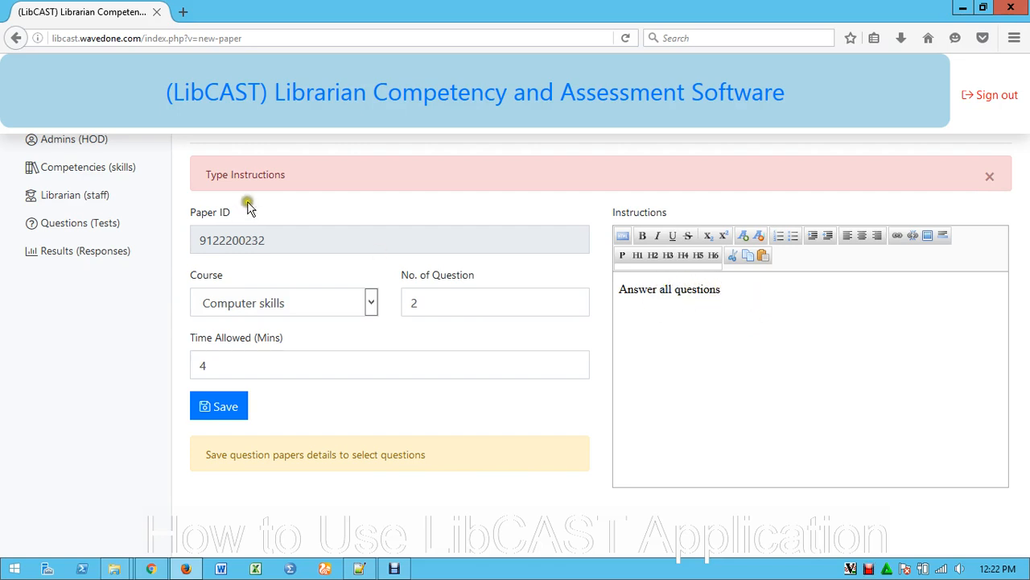
left_click_drag(203, 173, 326, 174)
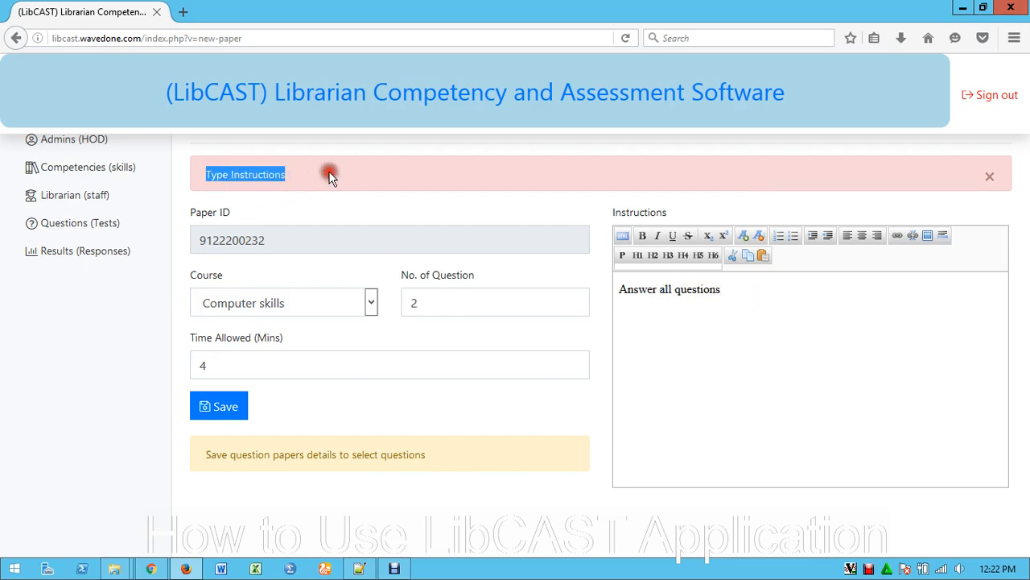
left_click(330, 176)
left_click_drag(759, 293, 602, 293)
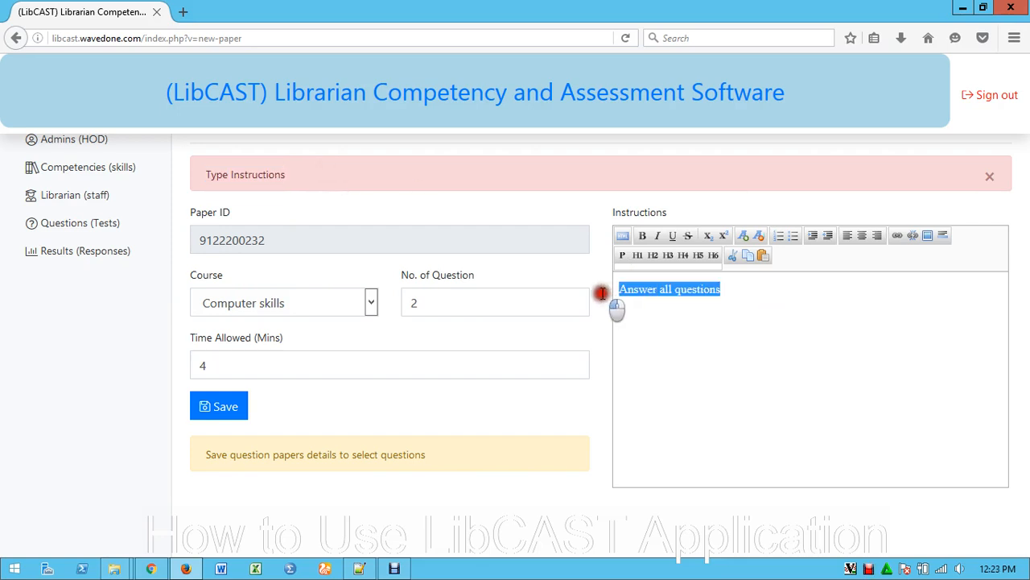
left_click(786, 338)
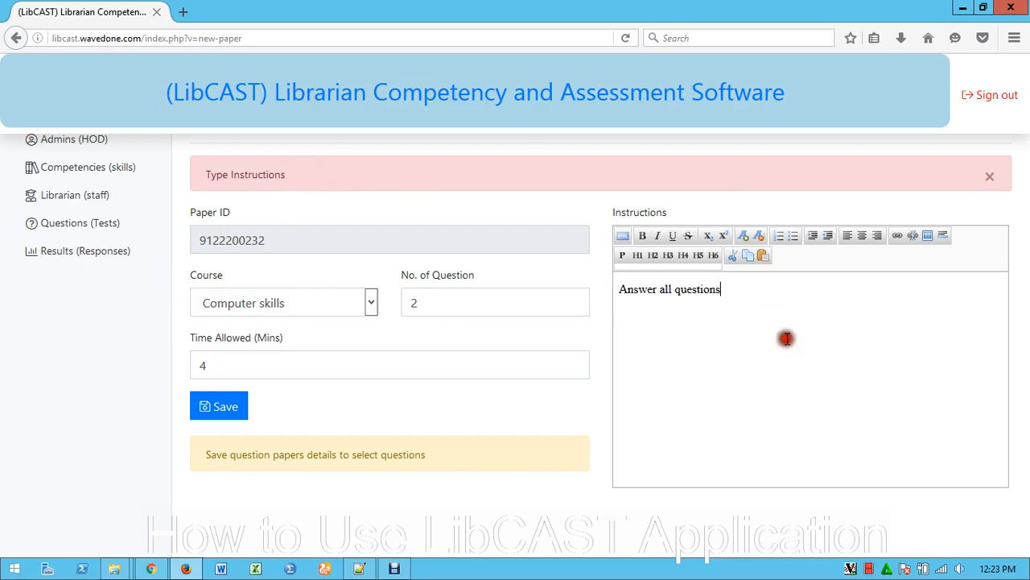
left_click(226, 405)
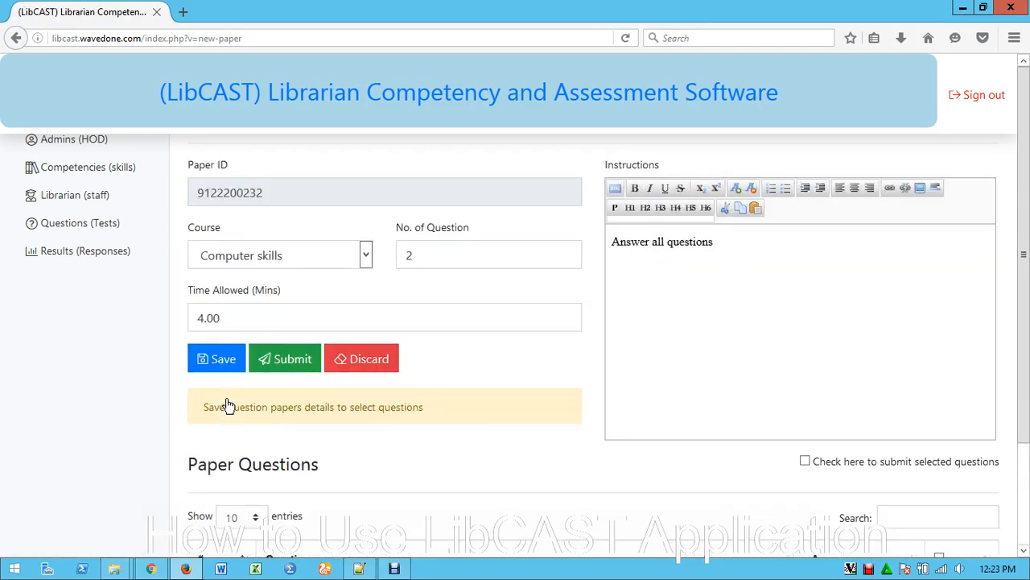
Select both listed paper questions, mark the selection for submission, and save the paper
scroll(655, 374, "down", 2)
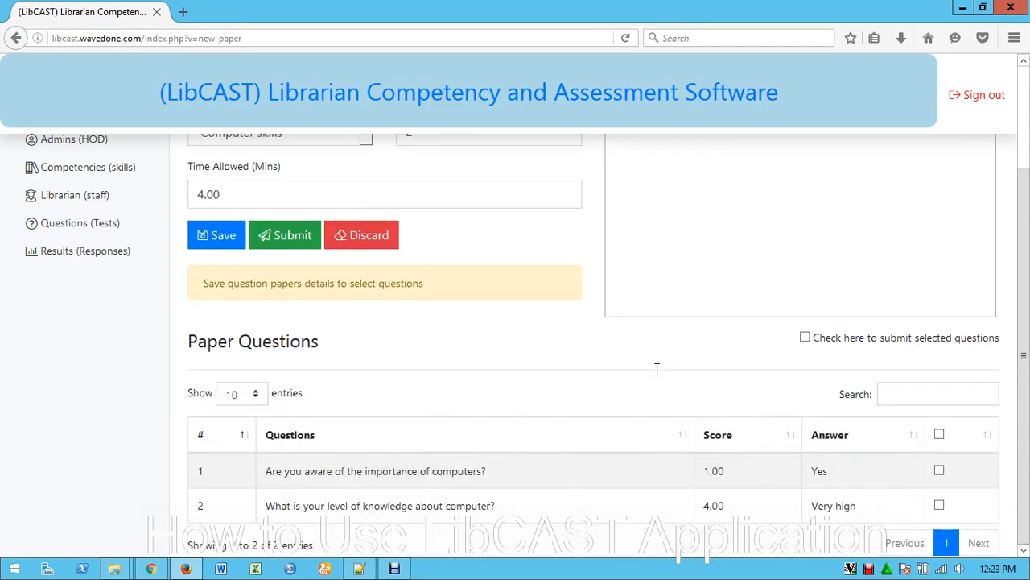
scroll(653, 366, "up", 1)
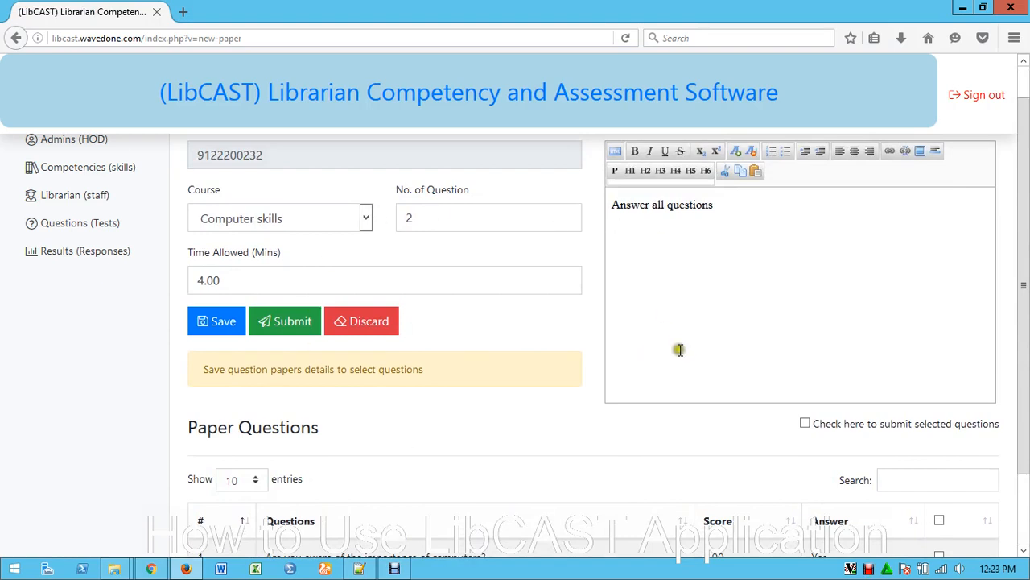
scroll(679, 349, "down", 2)
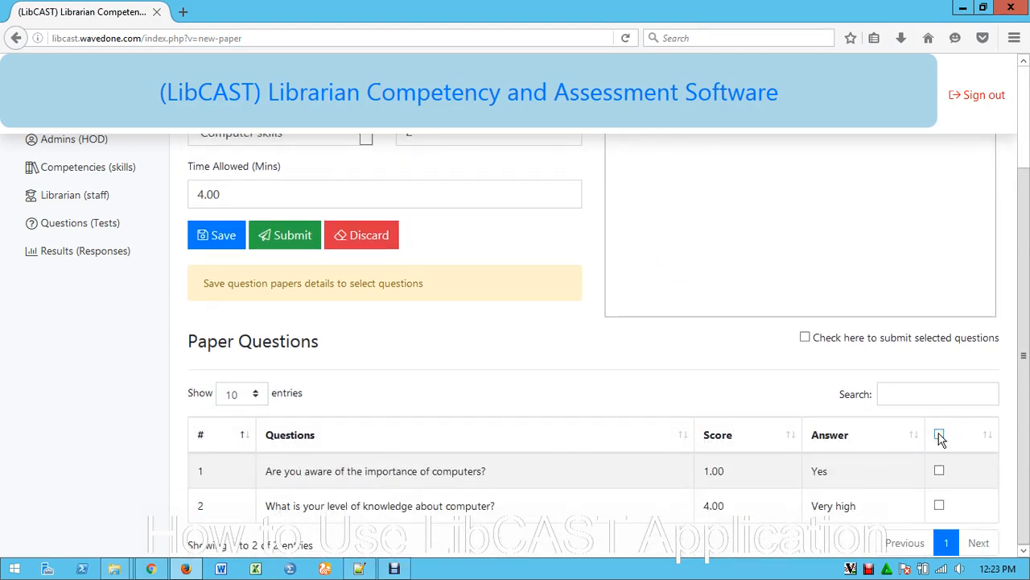
left_click_drag(441, 471, 471, 508)
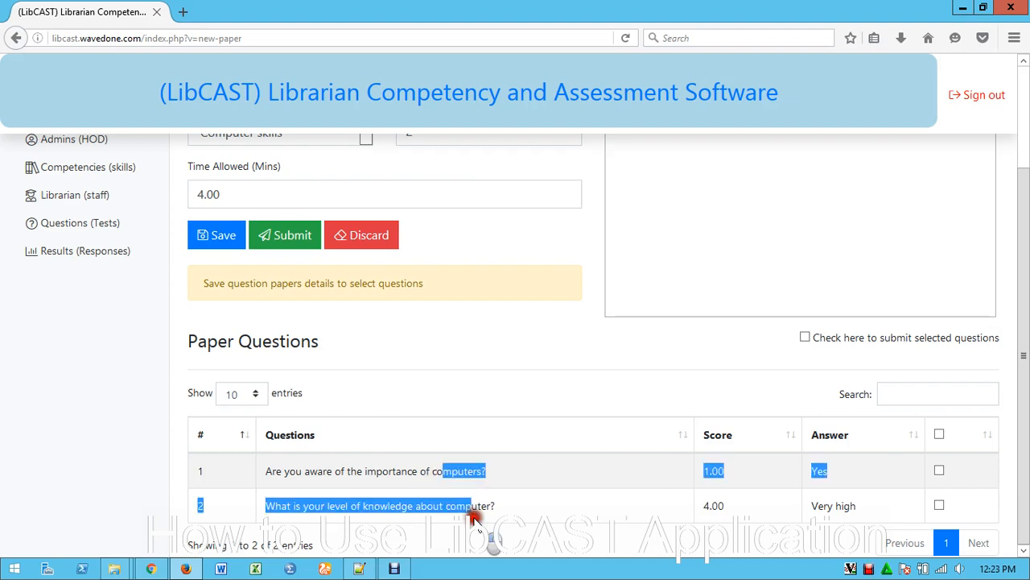
left_click(544, 492)
left_click(939, 434)
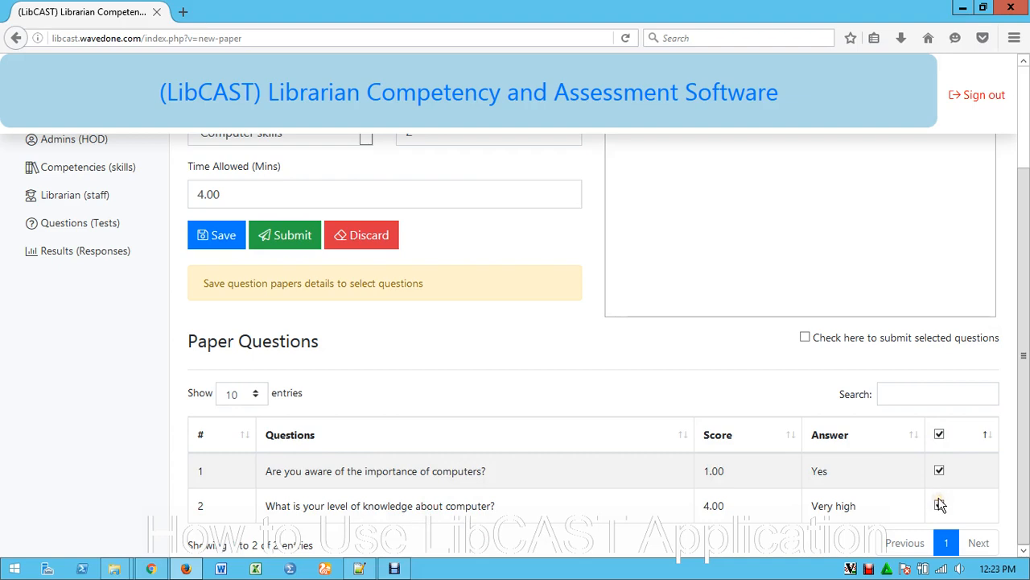
left_click(806, 338)
left_click(226, 240)
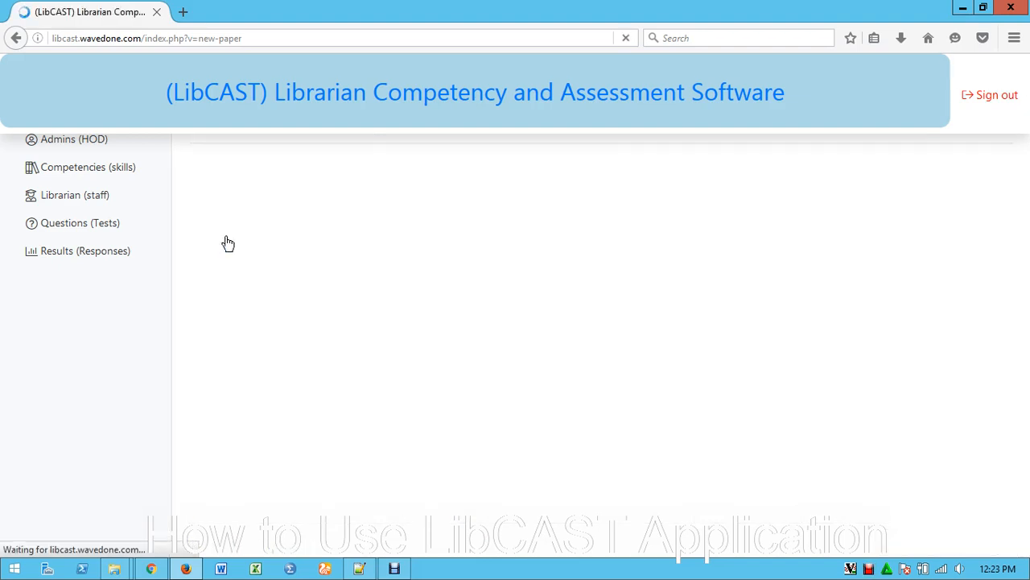
Confirm submission of the selected questions and submit the Computer skills question paper
scroll(621, 301, "down", 3)
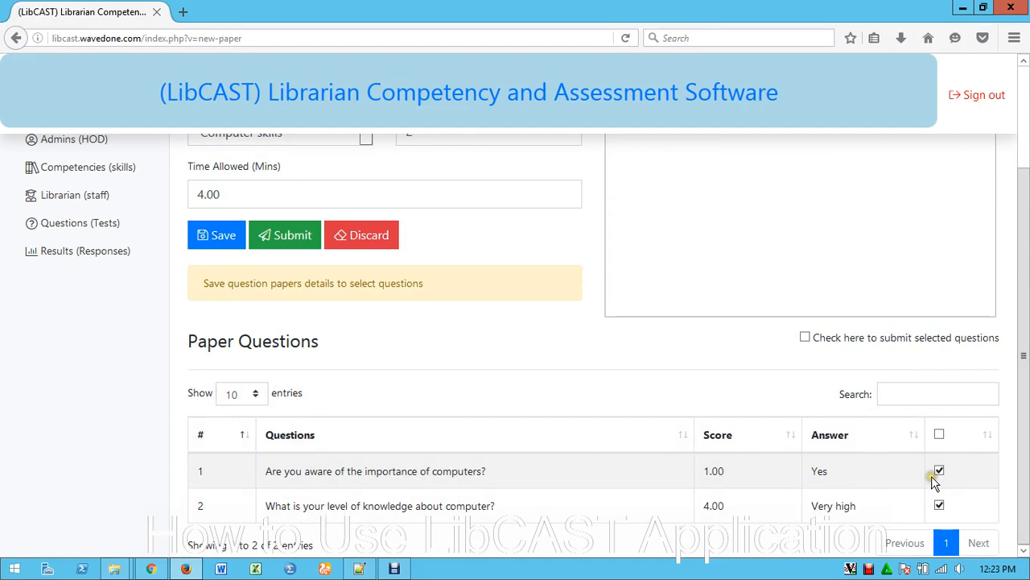
left_click(806, 338)
left_click(292, 238)
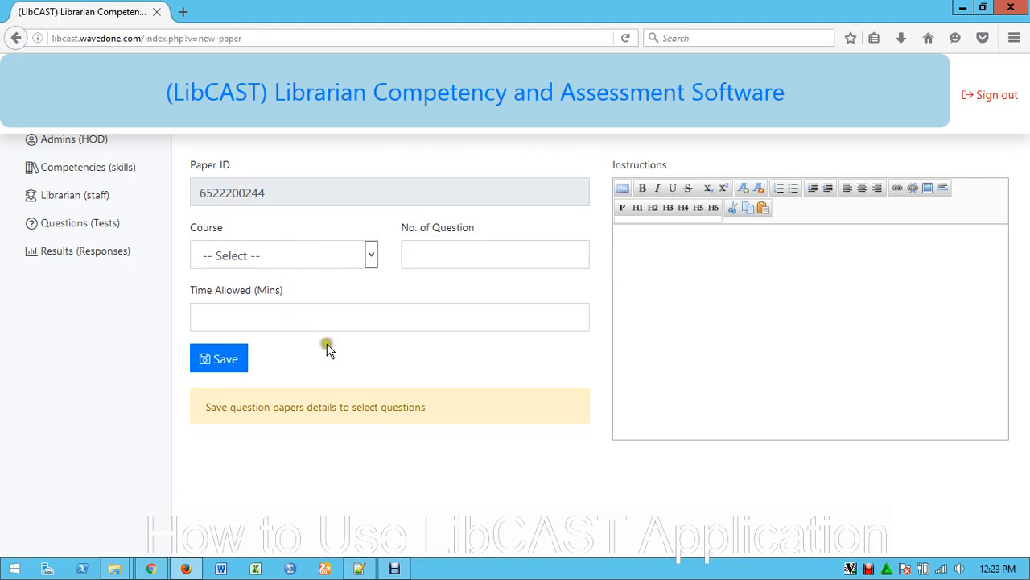
Go to the list of question papers and filter it by the Computer skills course
left_click(85, 226)
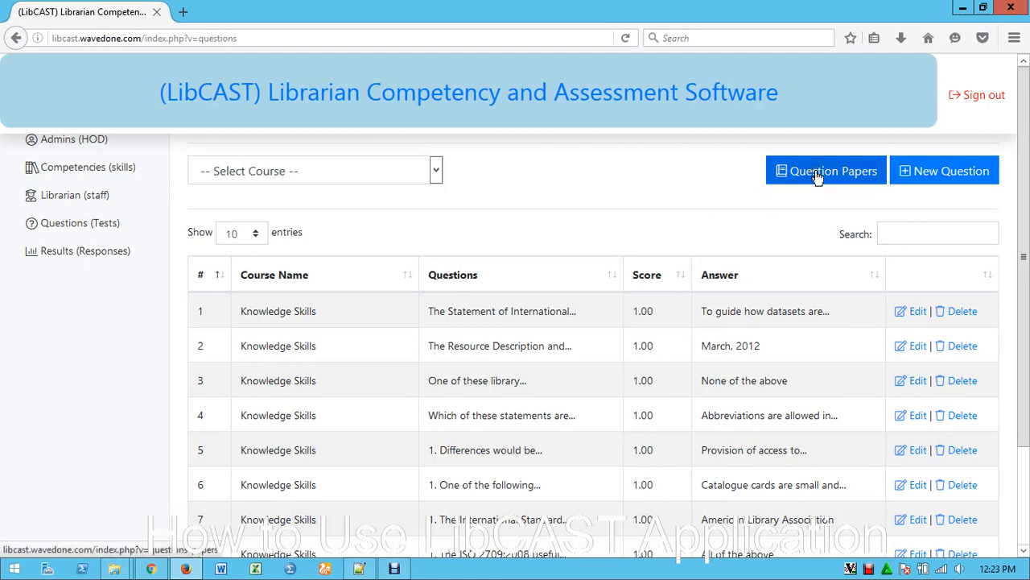
left_click(817, 176)
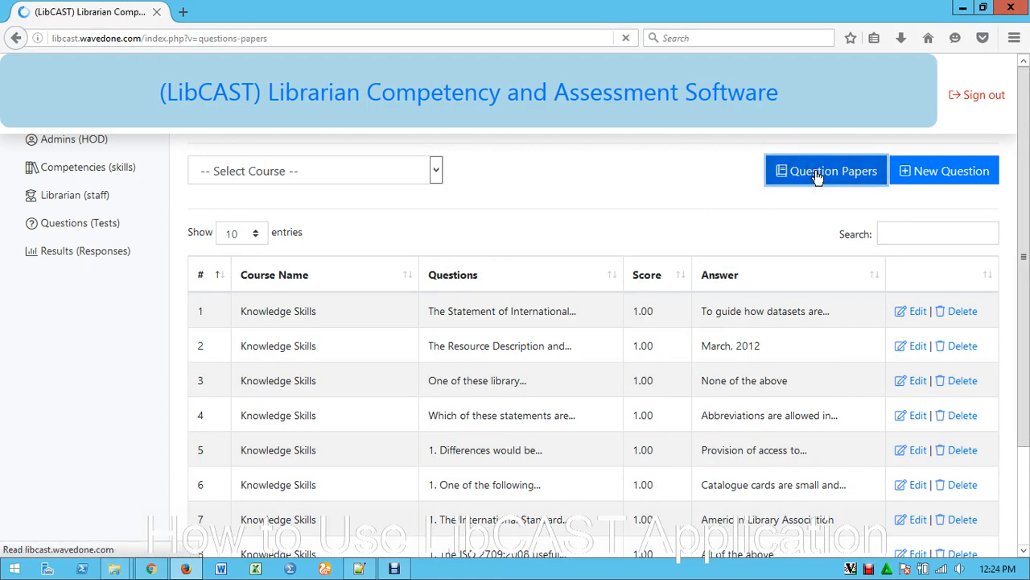
left_click(375, 164)
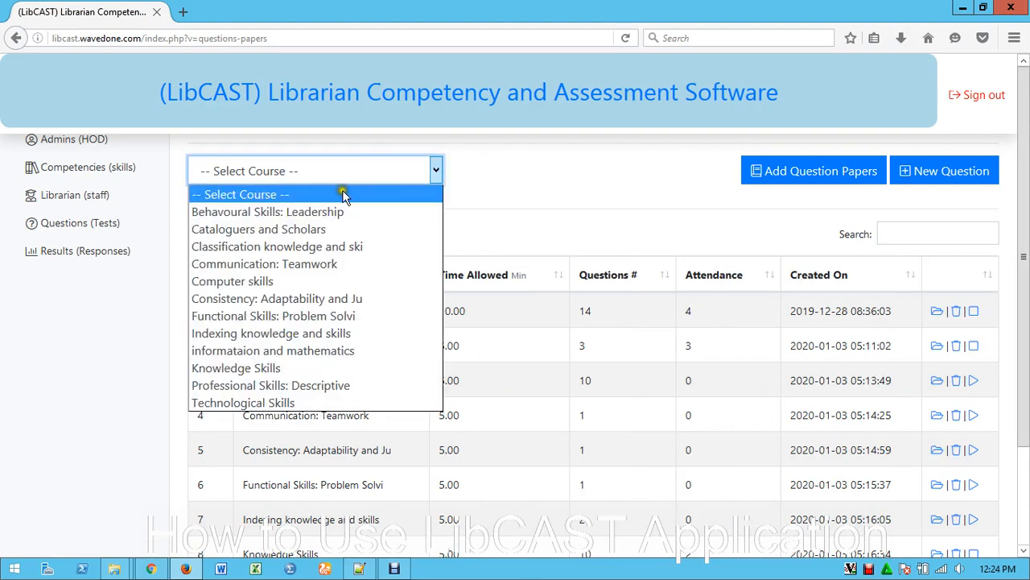
left_click(254, 282)
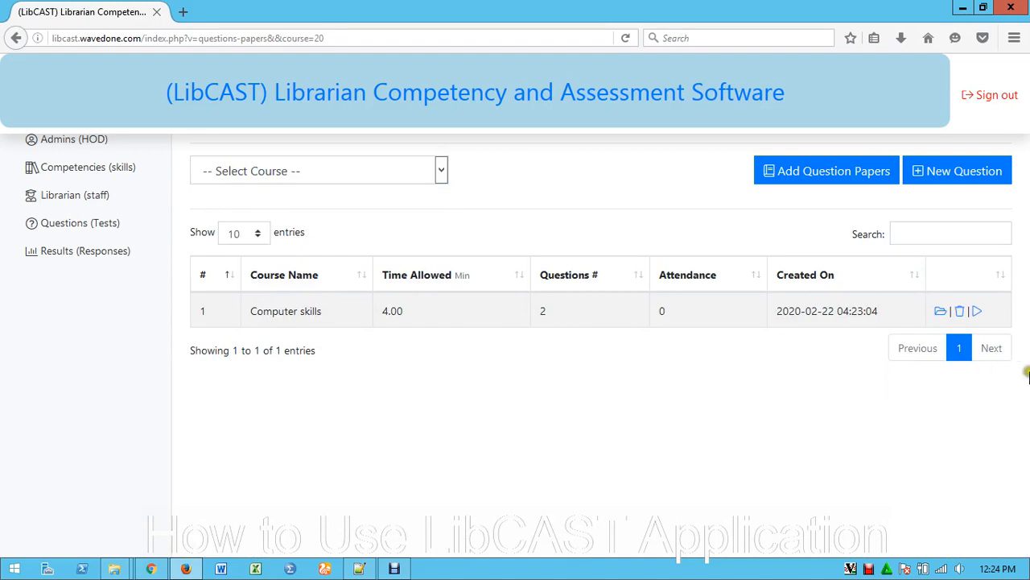
Review the Computer skills paper's time, question and attendance details and start its test
left_click_drag(251, 312, 448, 317)
left_click_drag(541, 314, 571, 317)
left_click_drag(661, 312, 684, 317)
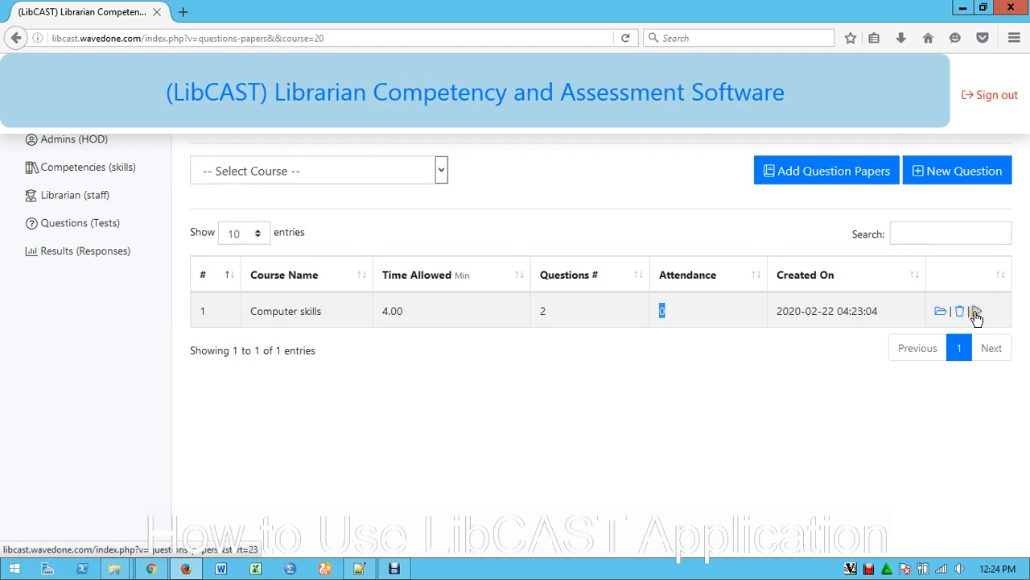
left_click(977, 313)
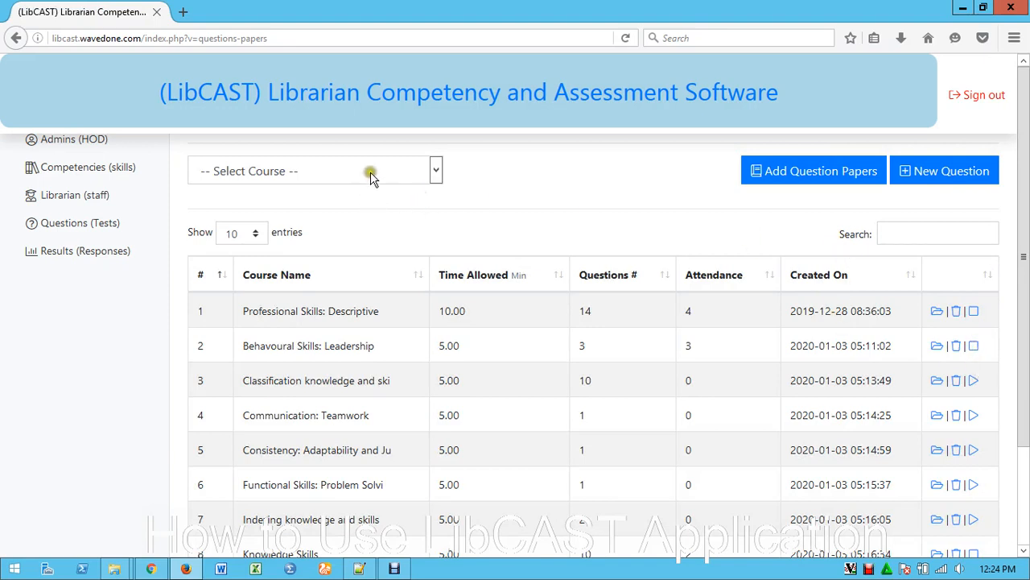
Search the question papers for "compu" to check the test status of the Computer skills paper
left_click(911, 234)
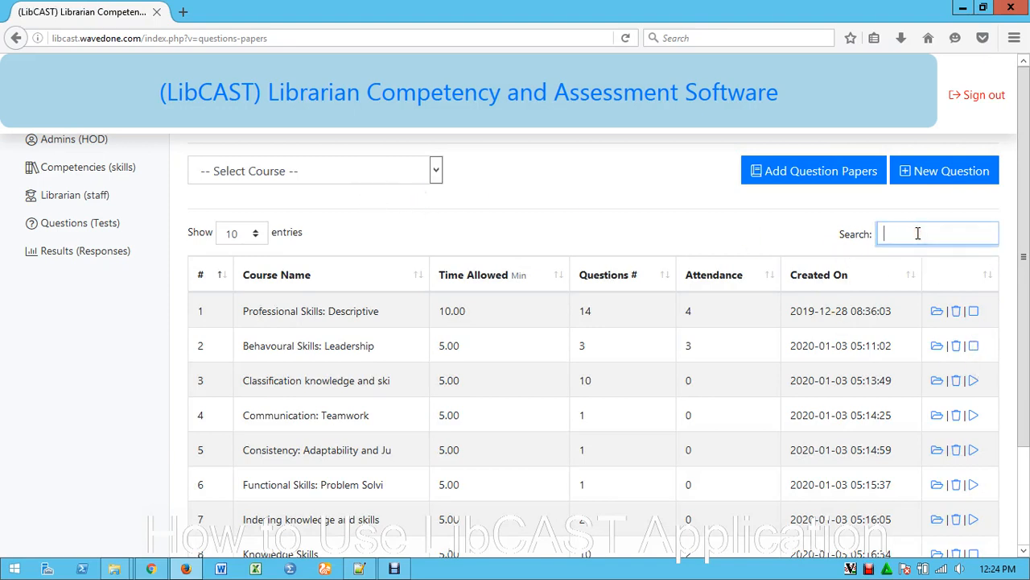
type("compu")
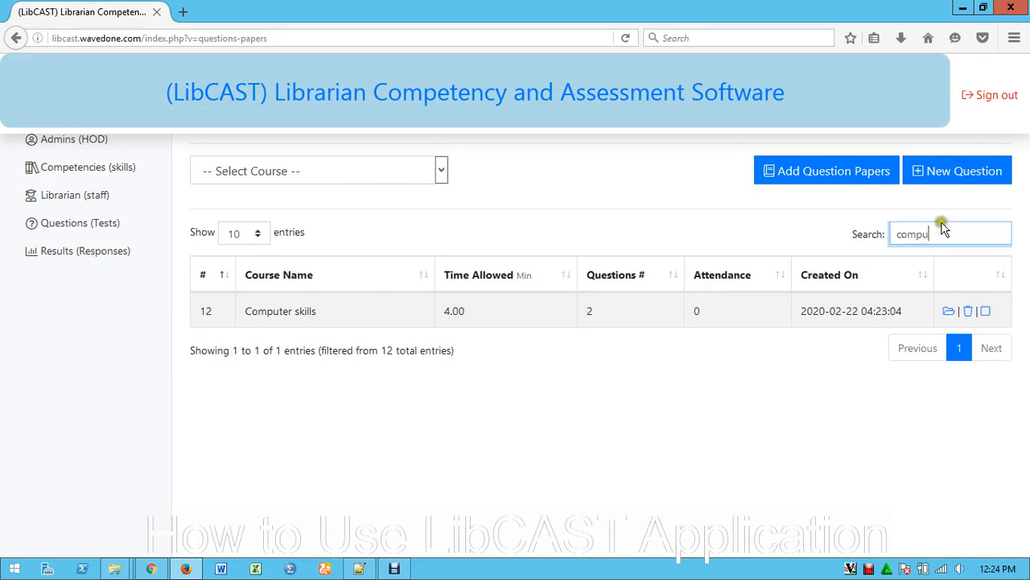
left_click(986, 312)
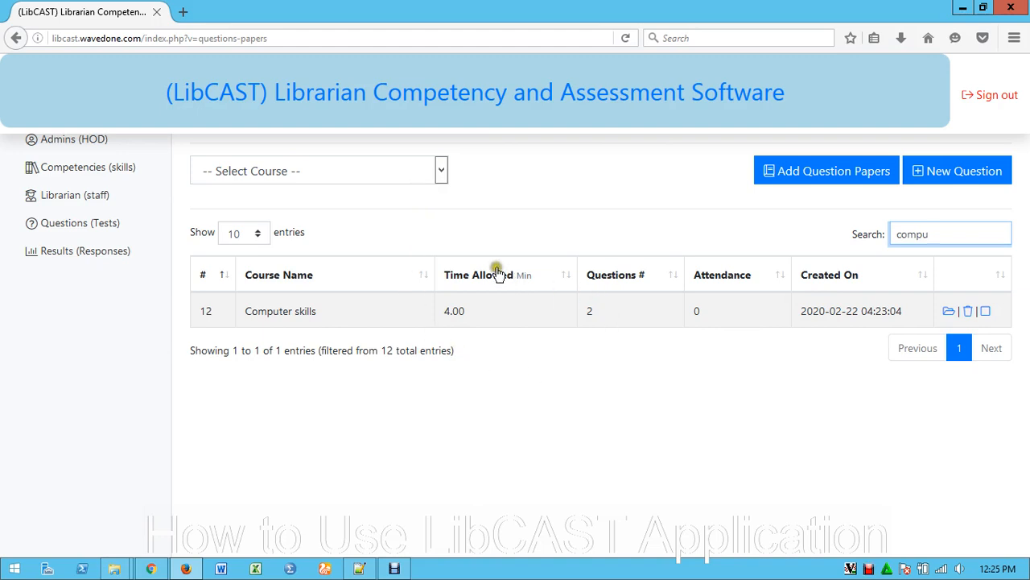
left_click(635, 293)
left_click(623, 305)
left_click(625, 304)
left_click(625, 305)
Sign out of the admin account
left_click(990, 97)
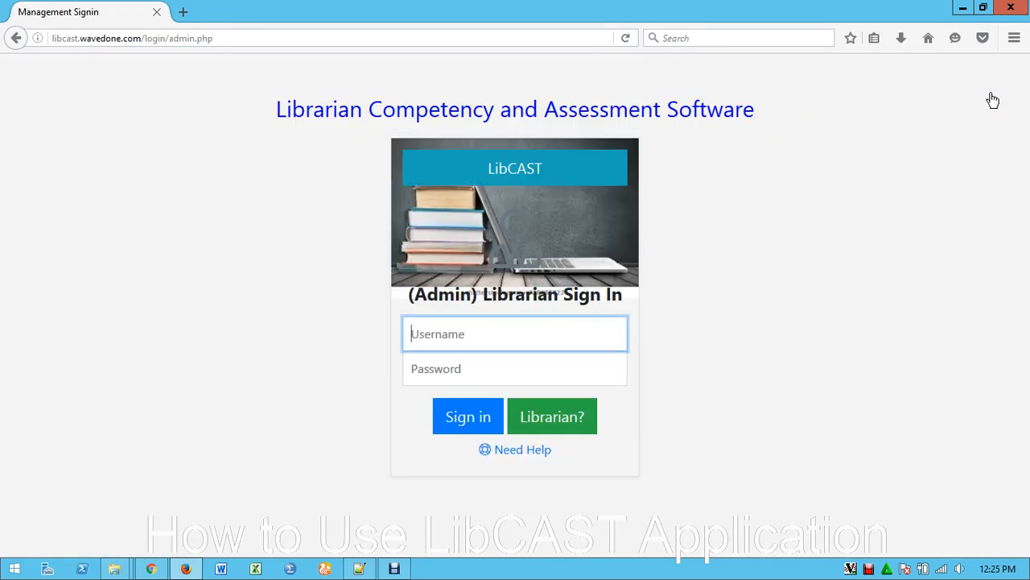